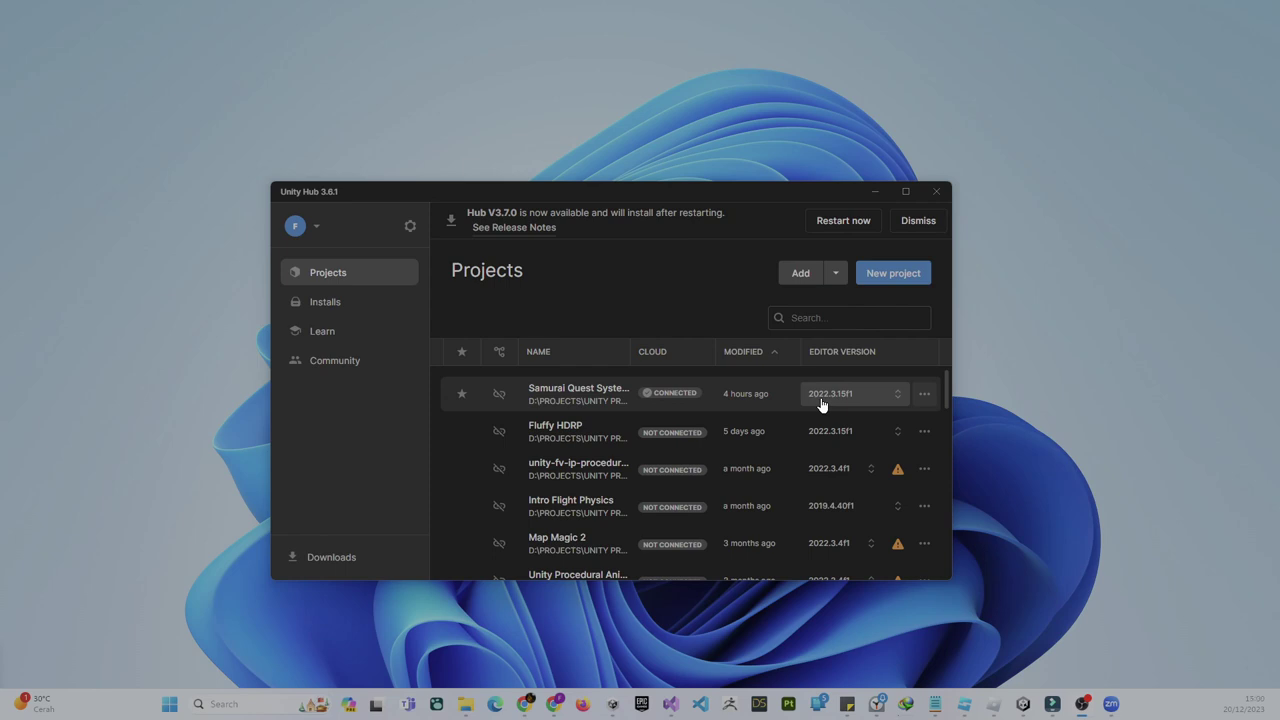
- Pick Samurai Quest in Unity Hub, acknowledge it is already open, and minimize the Hub
mouse_move(656, 404)
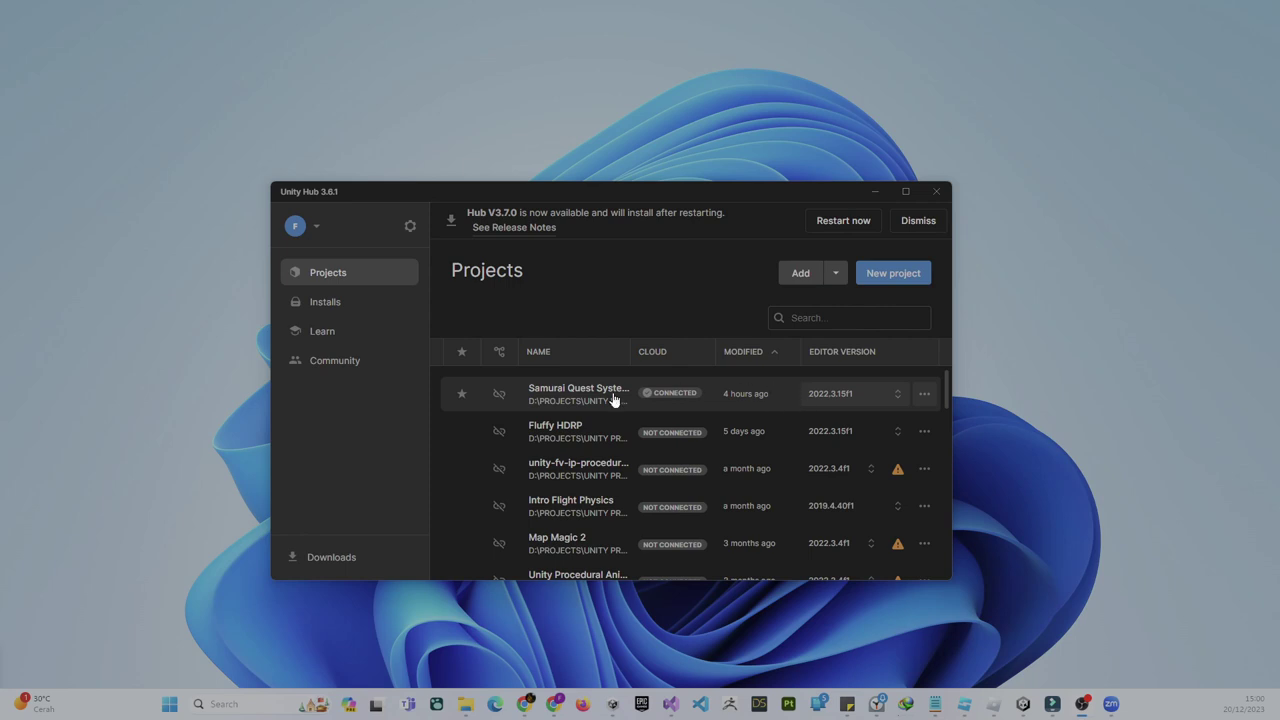
left_click(566, 394)
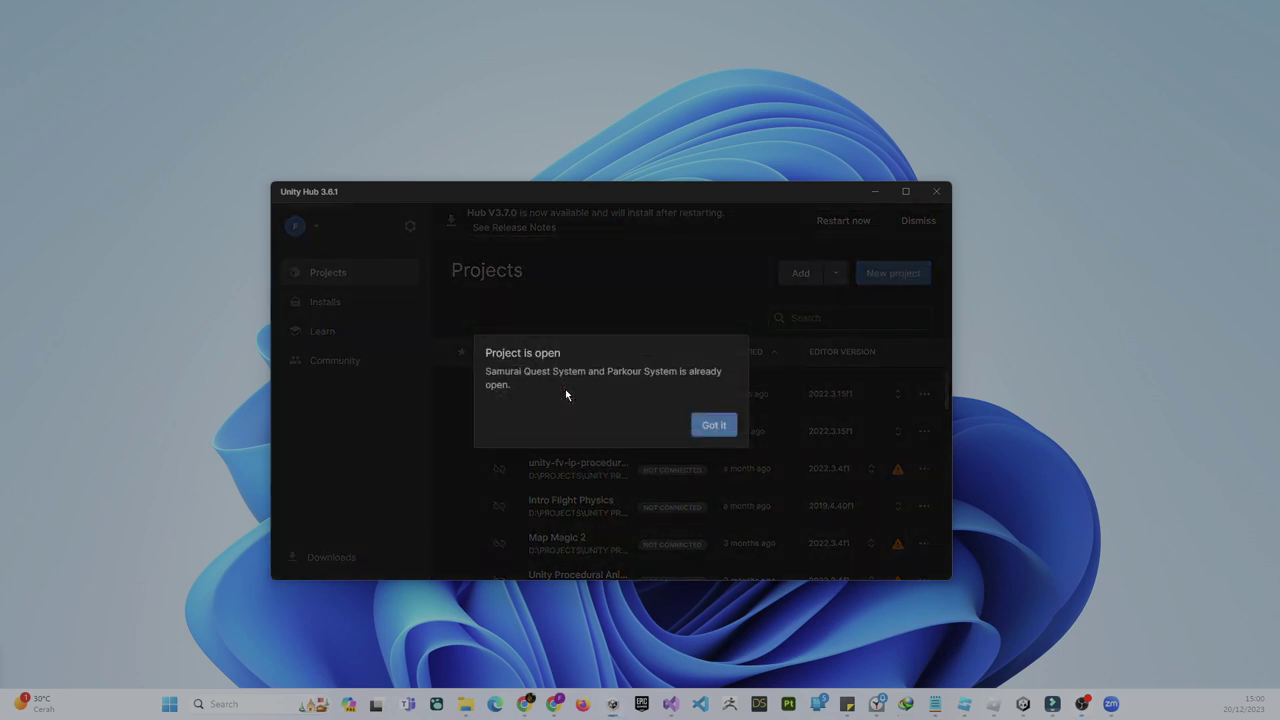
left_click(712, 426)
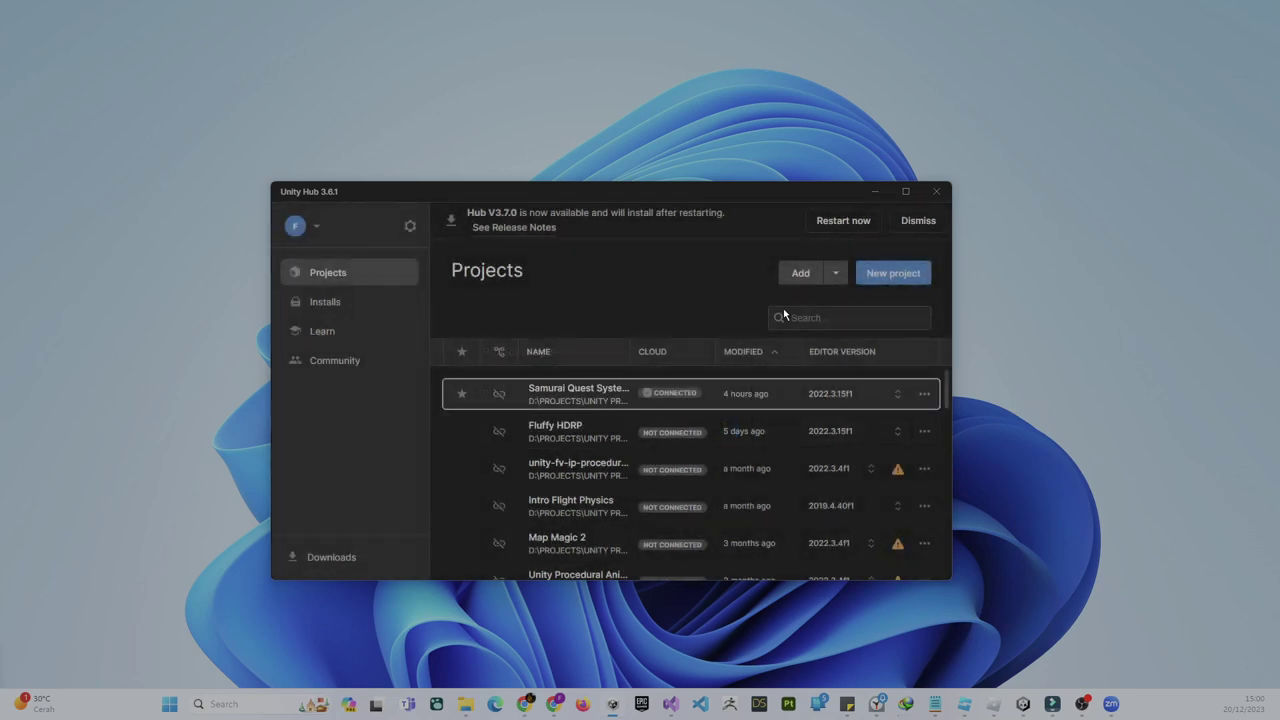
left_click(873, 192)
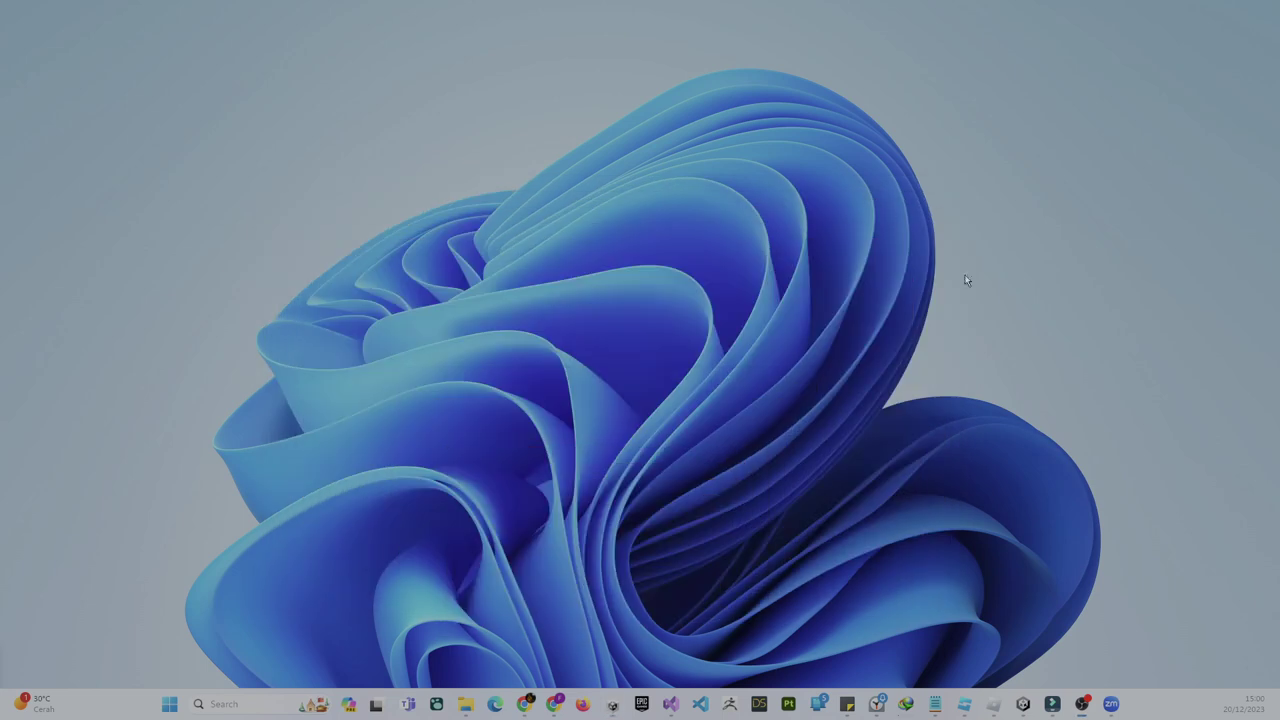
- In the editor, collapse Bookmarks in TerrainDemoScene, select EventSystem, and switch to the Scene view
left_click(1024, 706)
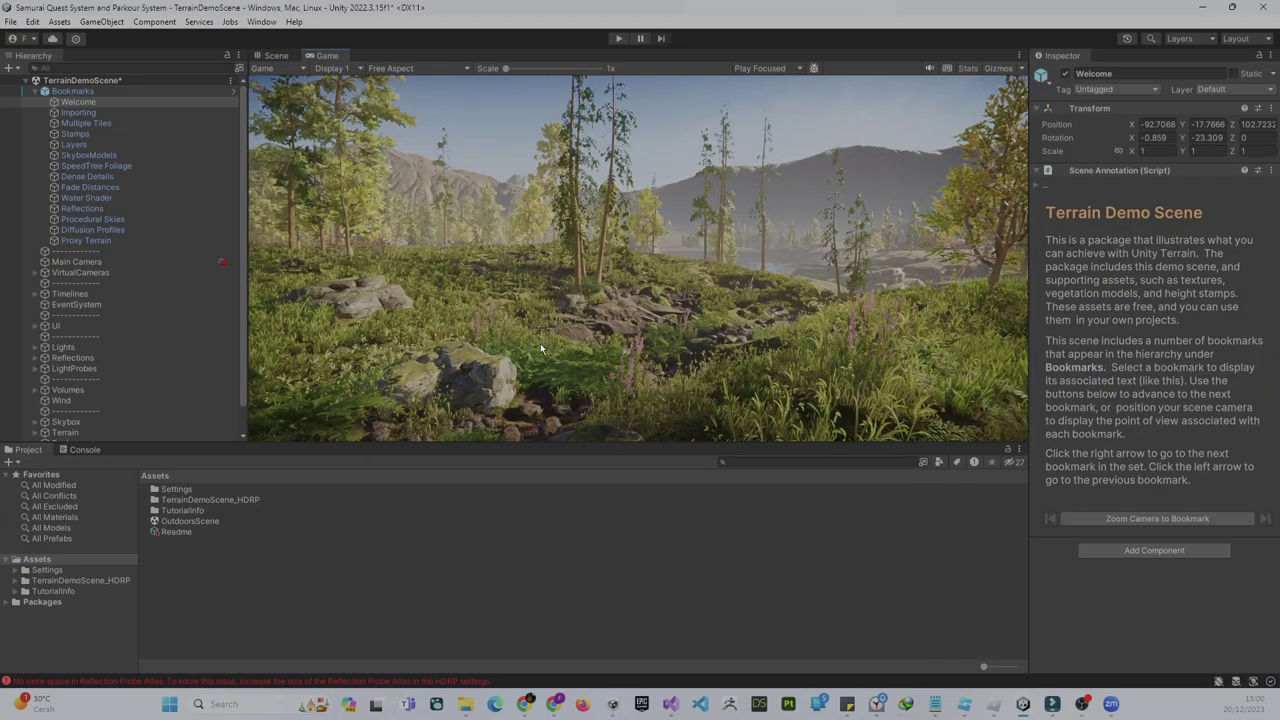
left_click(25, 82)
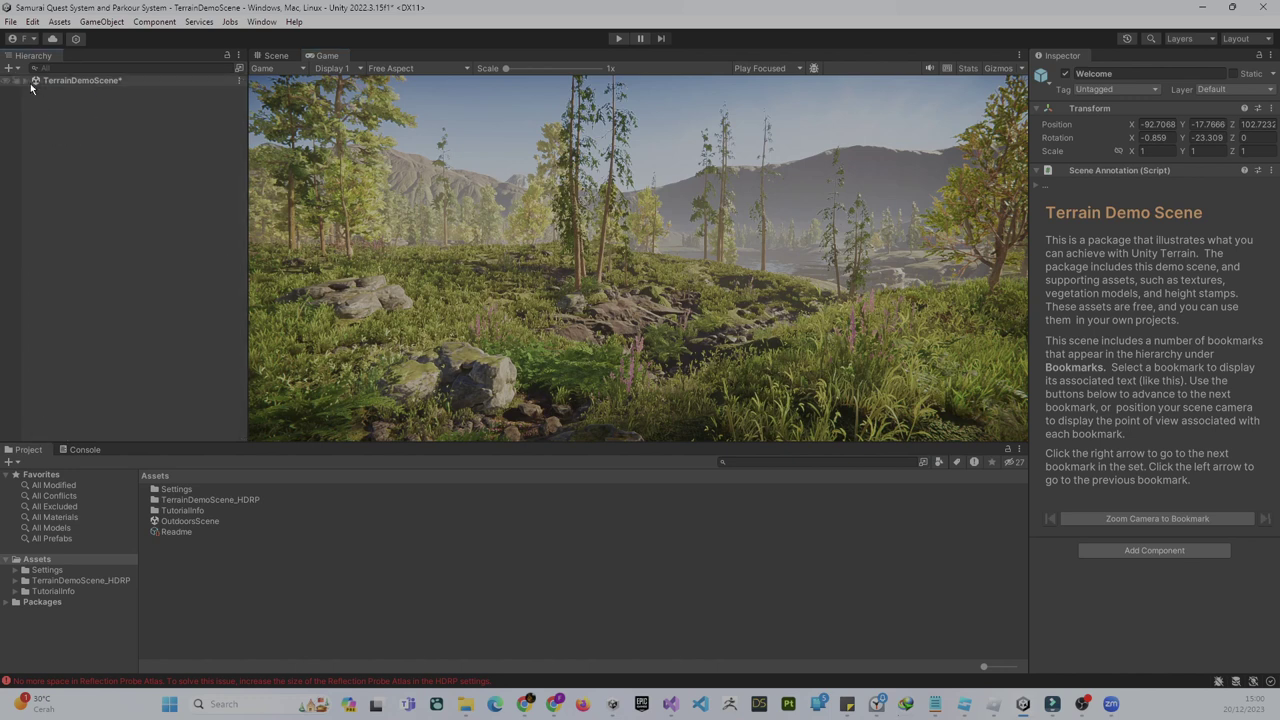
left_click(25, 82)
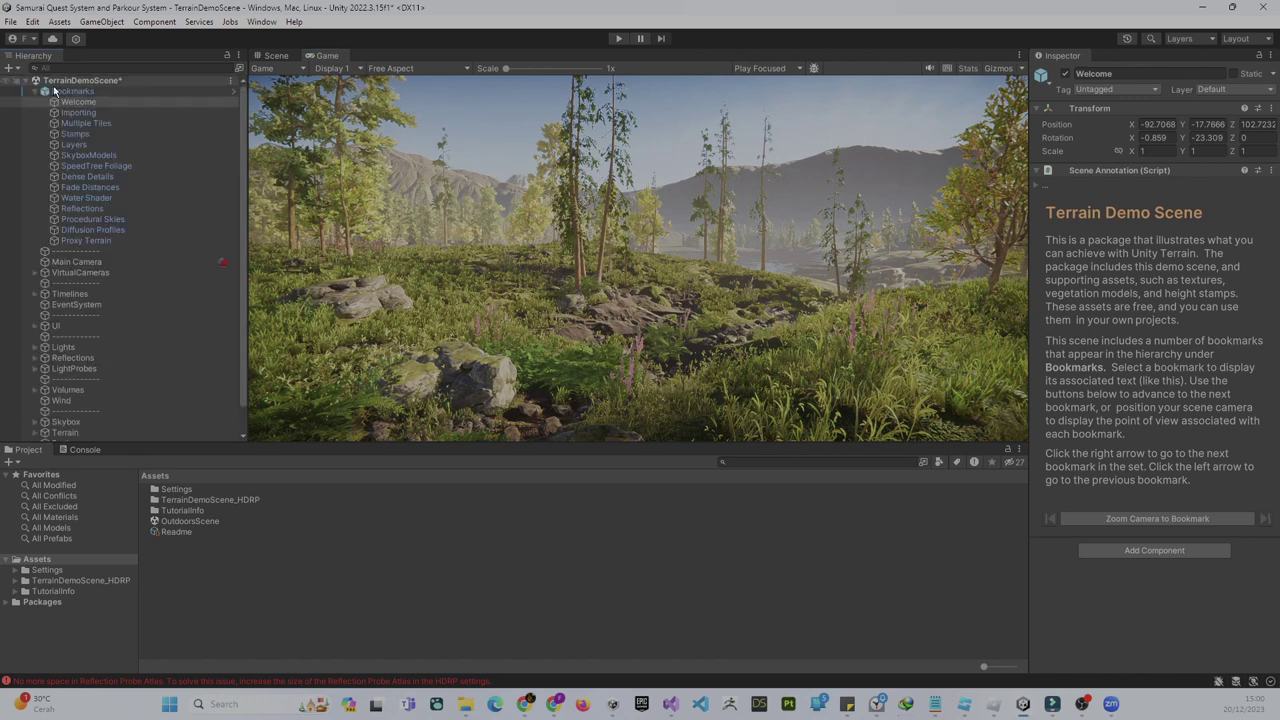
left_click(35, 92)
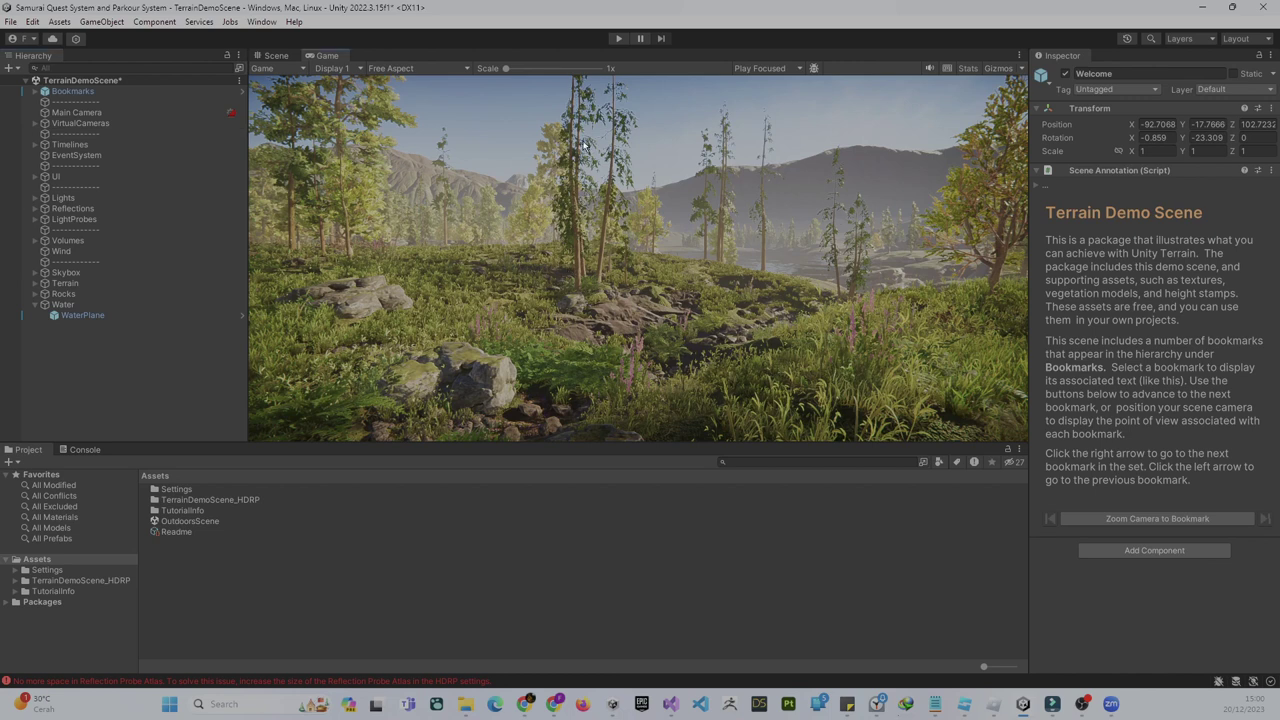
left_click(78, 155)
left_click(274, 55)
scroll(580, 240, "down", 3)
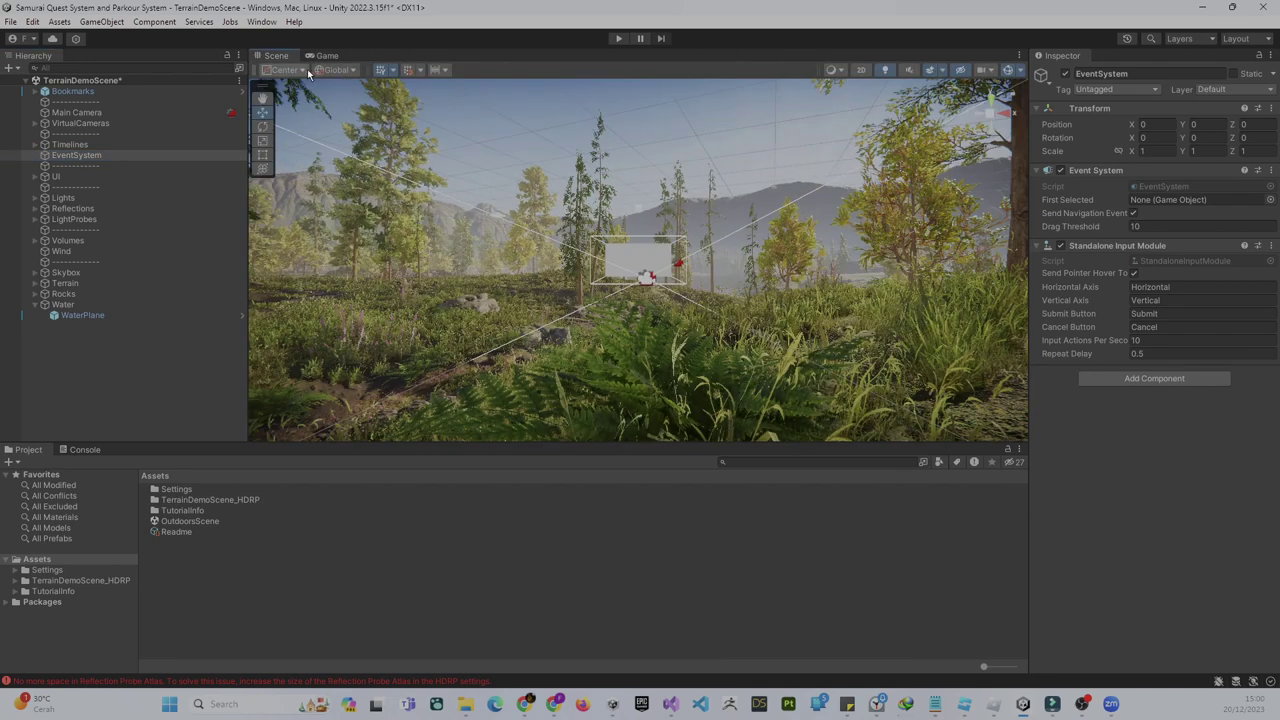
scroll(591, 262, "down", 2)
scroll(591, 262, "up", 3)
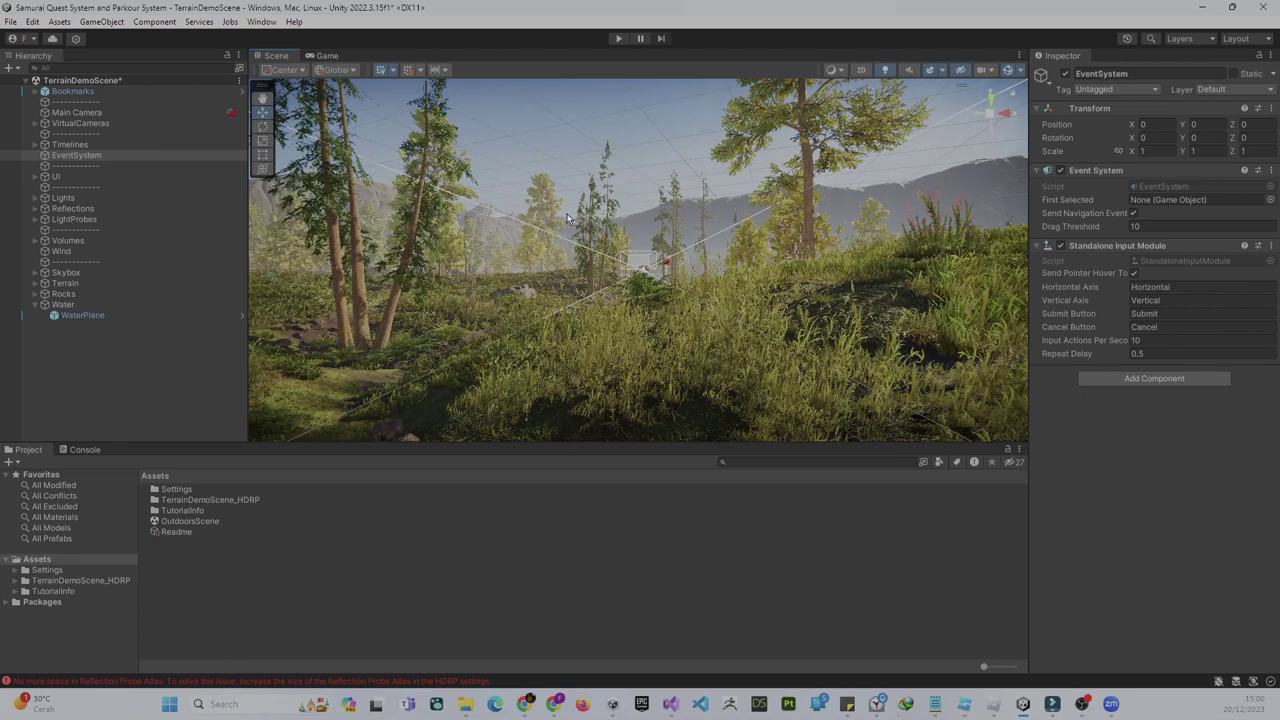
mouse_move(591, 262)
middle_mouse_down()
mouse_move(567, 338)
mouse_move(721, 309)
middle_mouse_up()
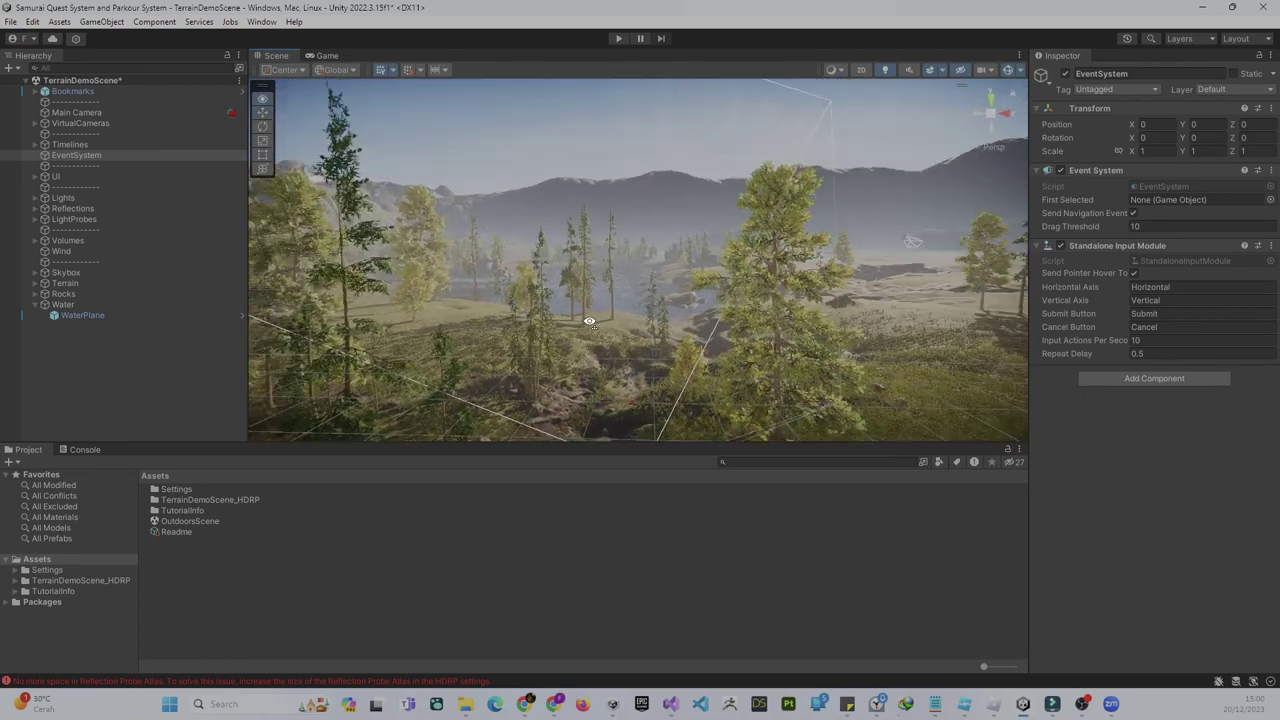
right_click_drag(721, 309, 634, 317)
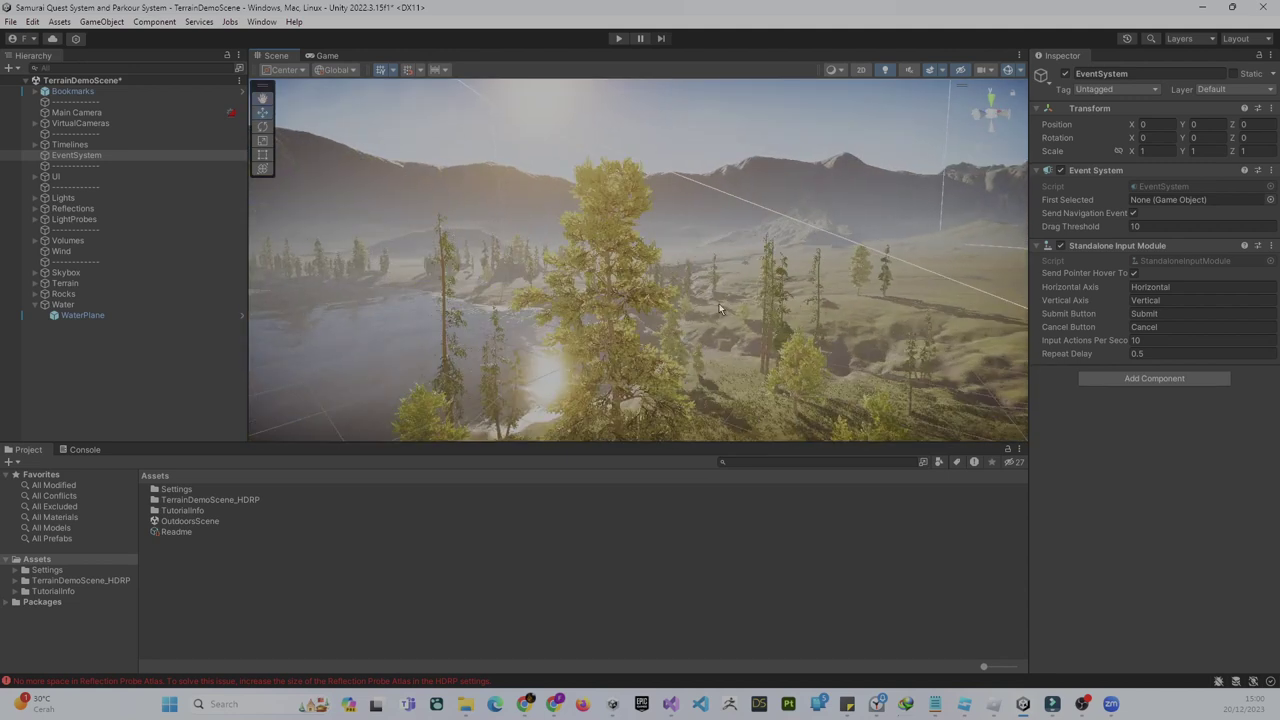
right_click_drag(634, 317, 617, 297)
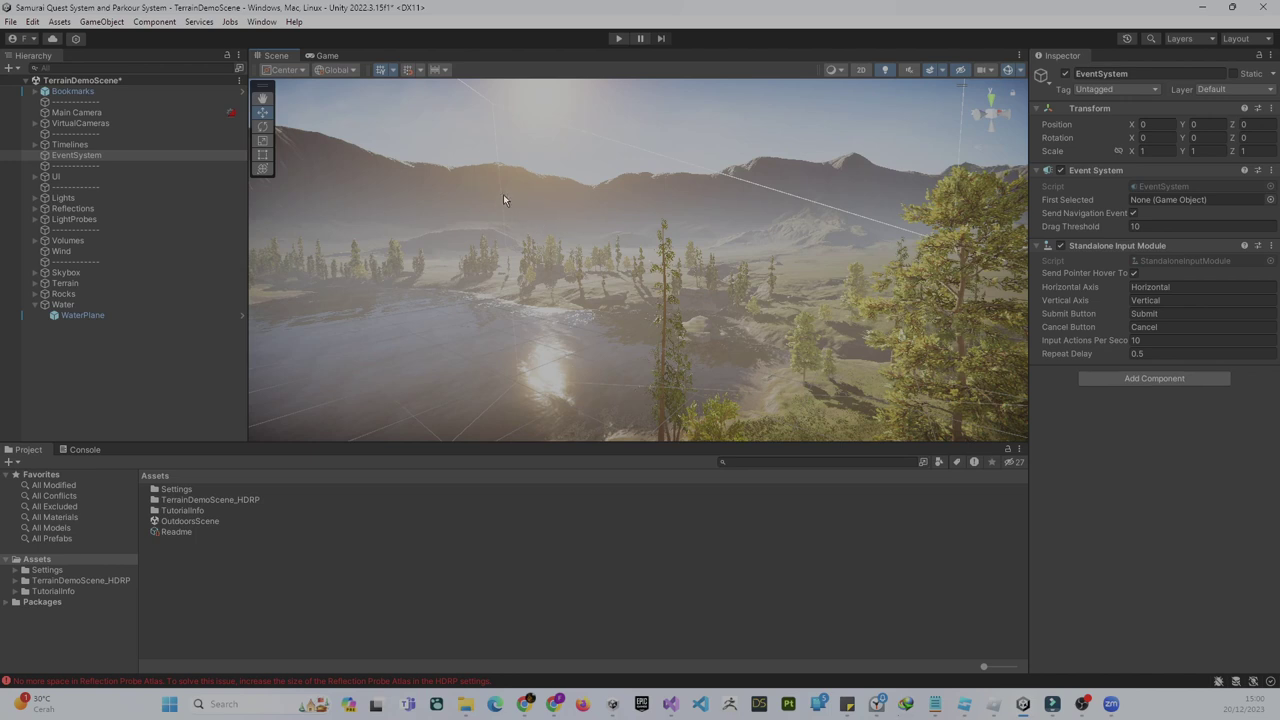
mouse_move(666, 261)
right_mouse_down()
mouse_move(534, 259)
mouse_move(534, 280)
right_mouse_up()
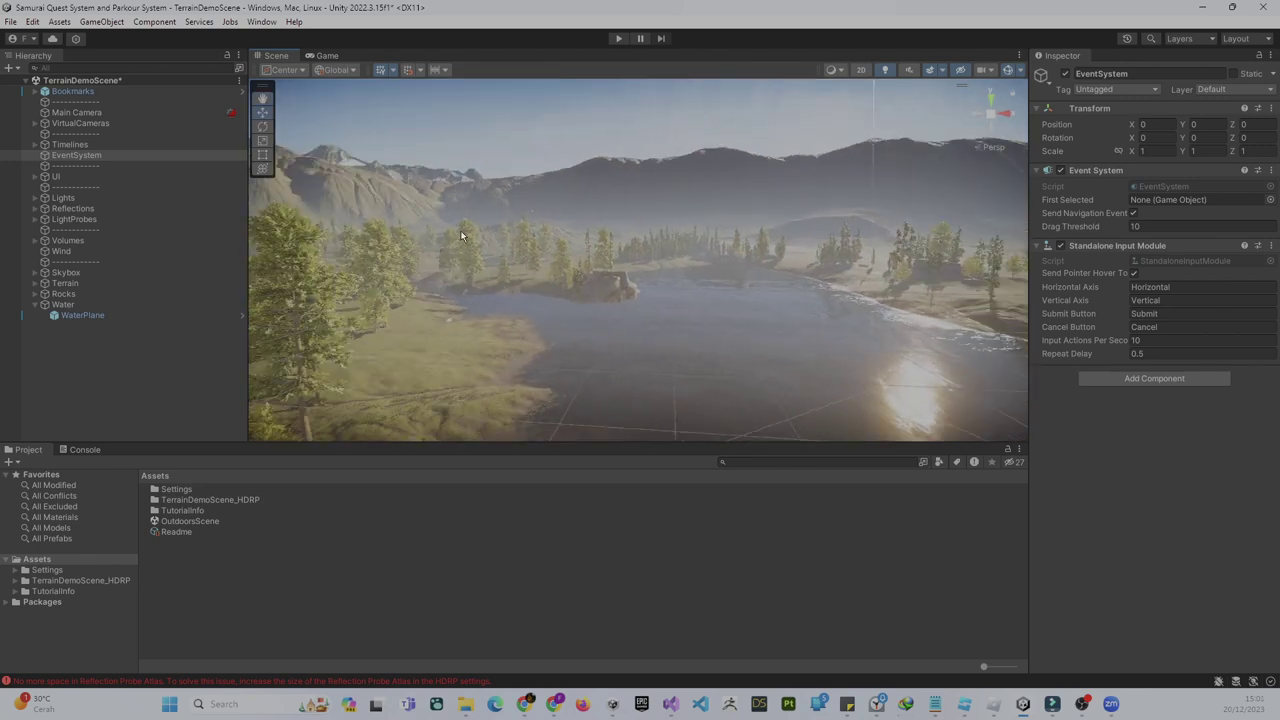
right_click_drag(656, 225, 521, 231)
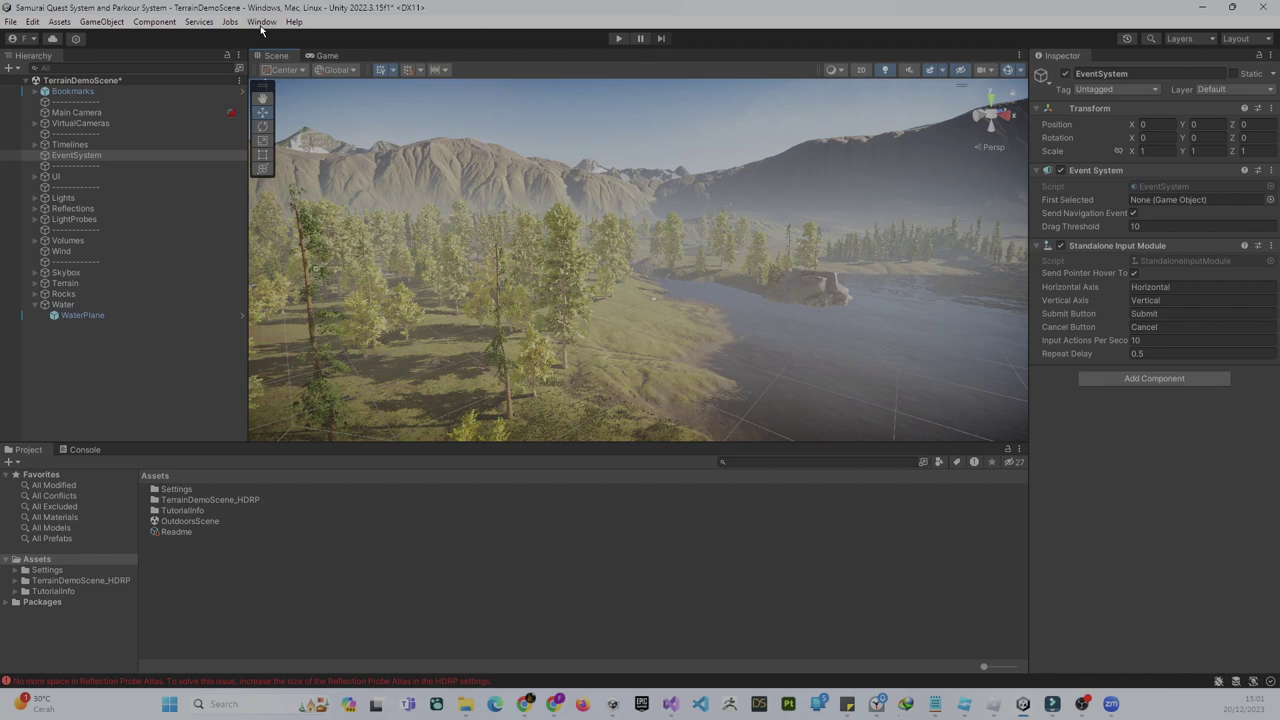
left_click(261, 26)
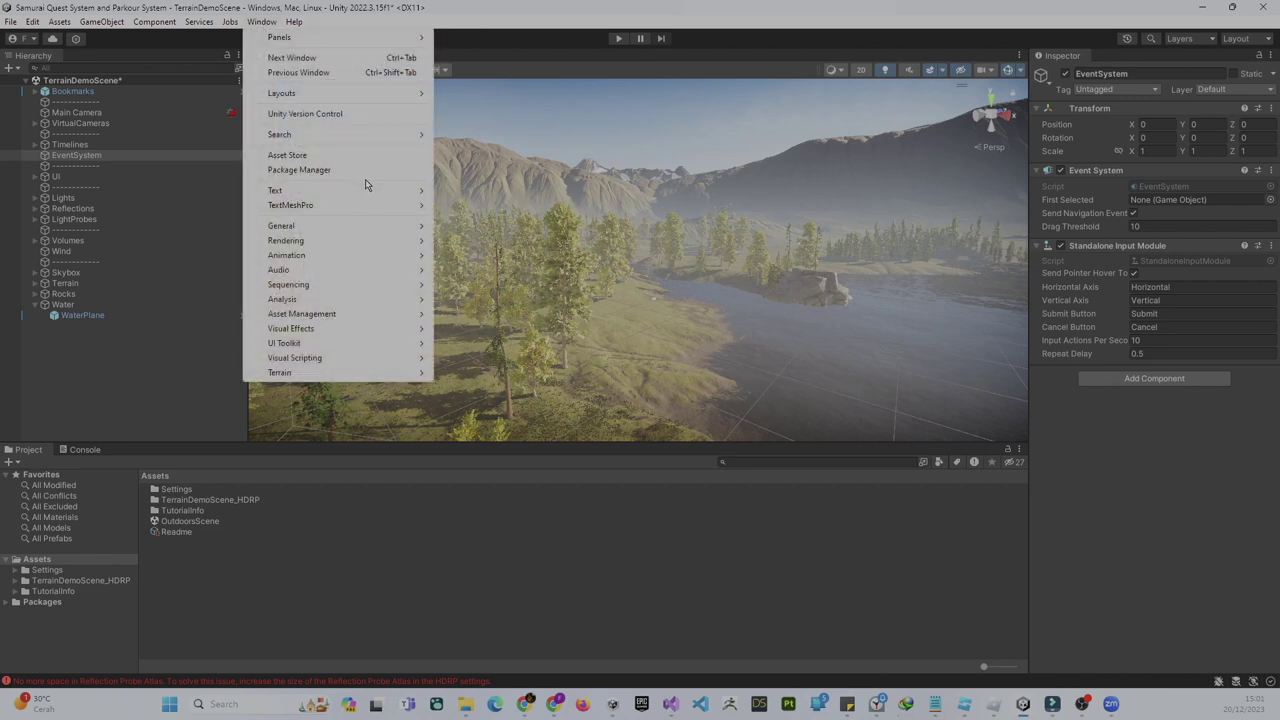
- Check in Package Manager's Unity Registry list that Terrain Tools 5.0.4 is installed
left_click(366, 177)
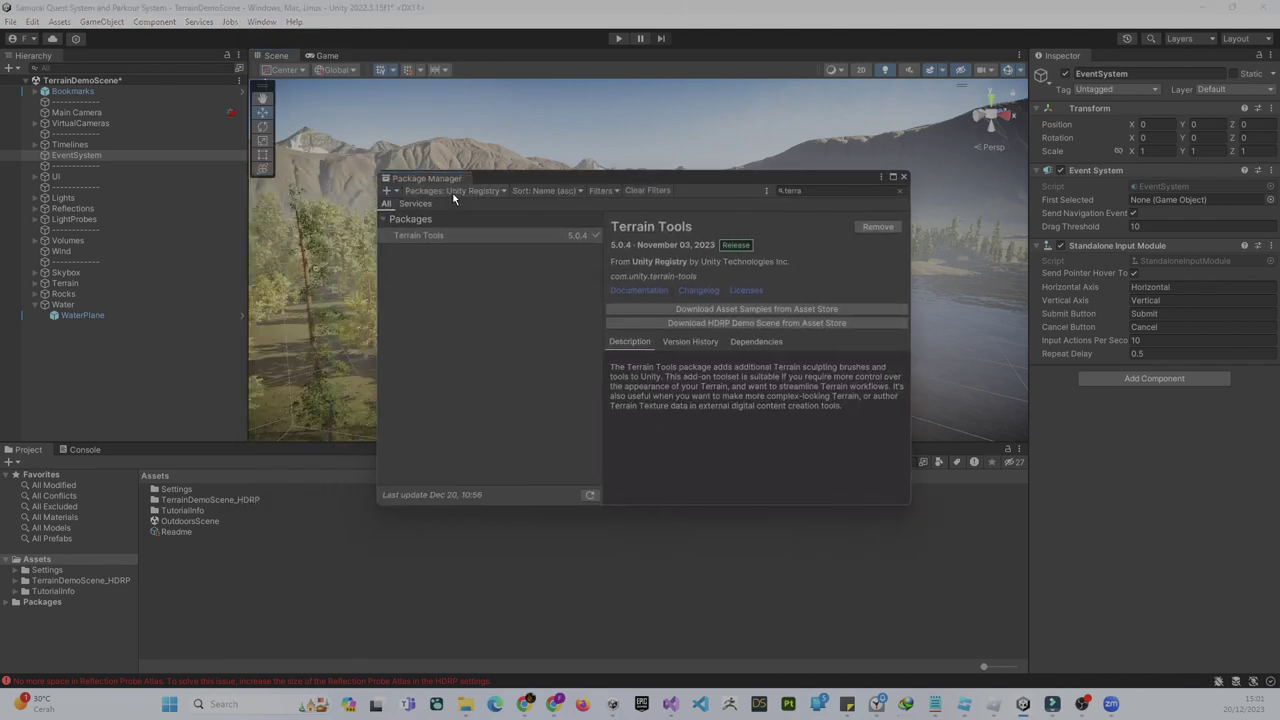
left_click(455, 191)
left_click(463, 210)
left_click(829, 192)
left_click(434, 192)
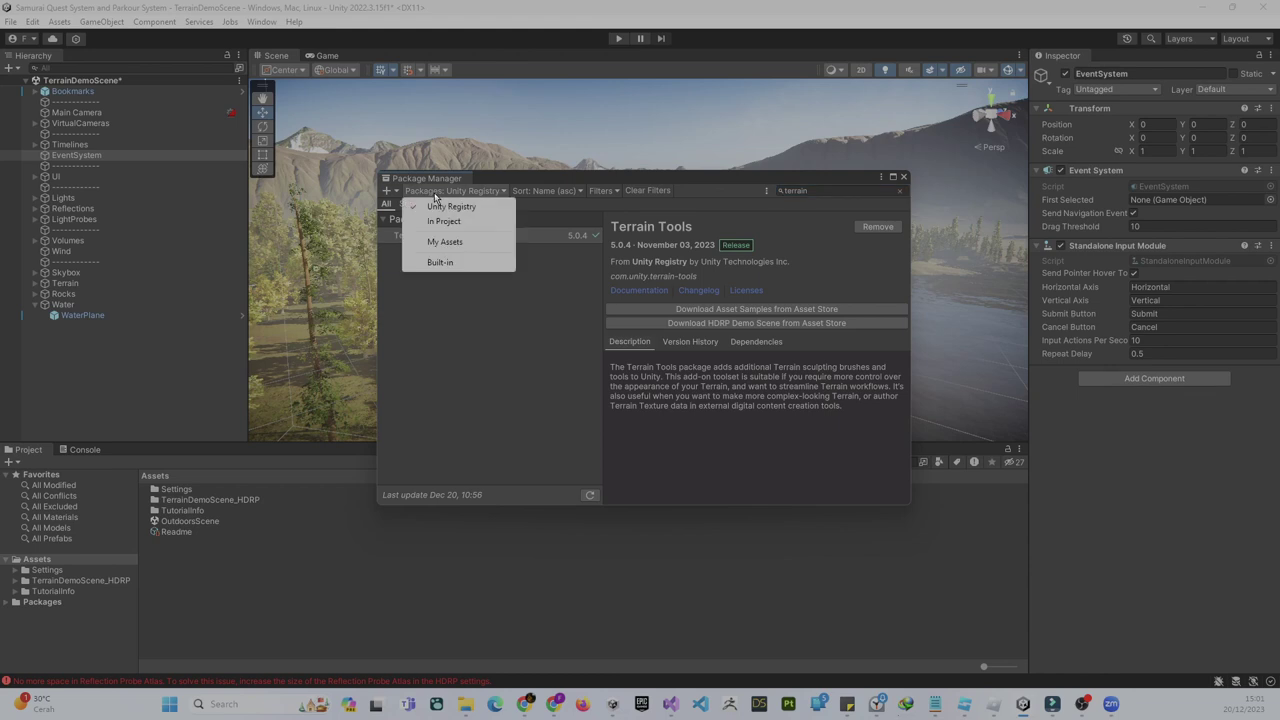
left_click(493, 174)
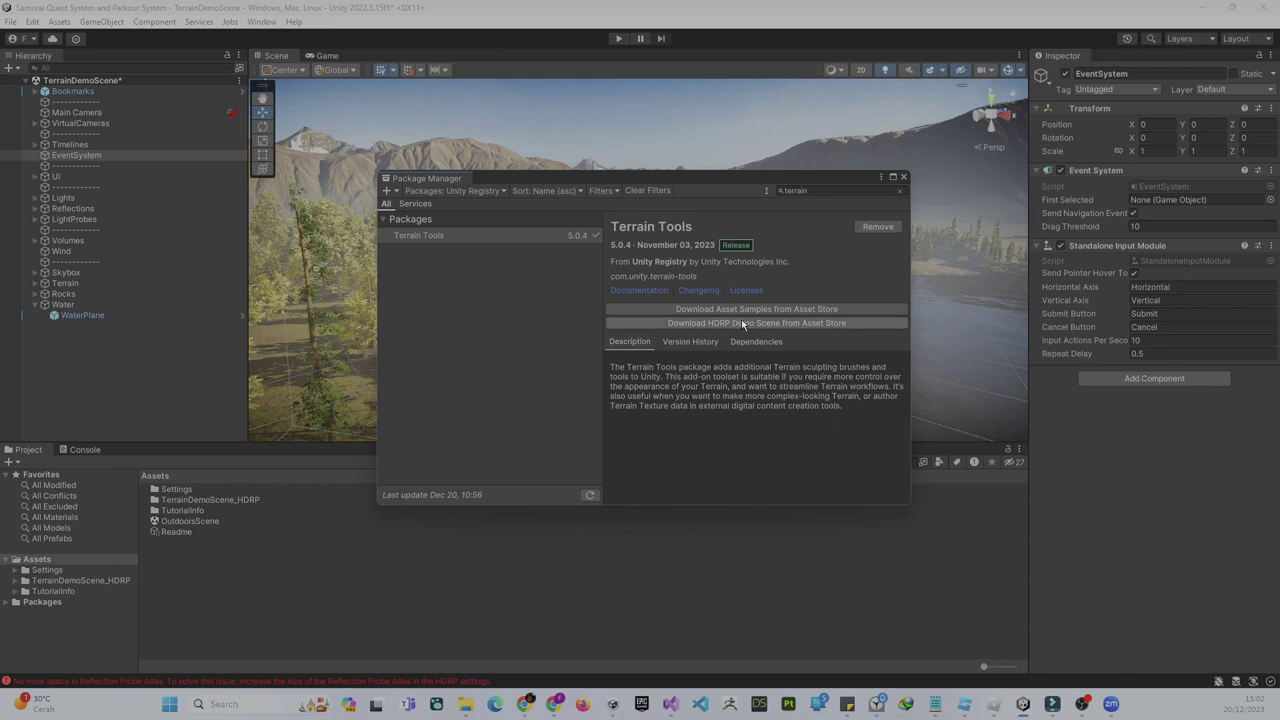
- Close the Package Manager and minimize the Unity editor
left_click(904, 178)
scroll(509, 235, "up", 2)
scroll(519, 253, "up", 2)
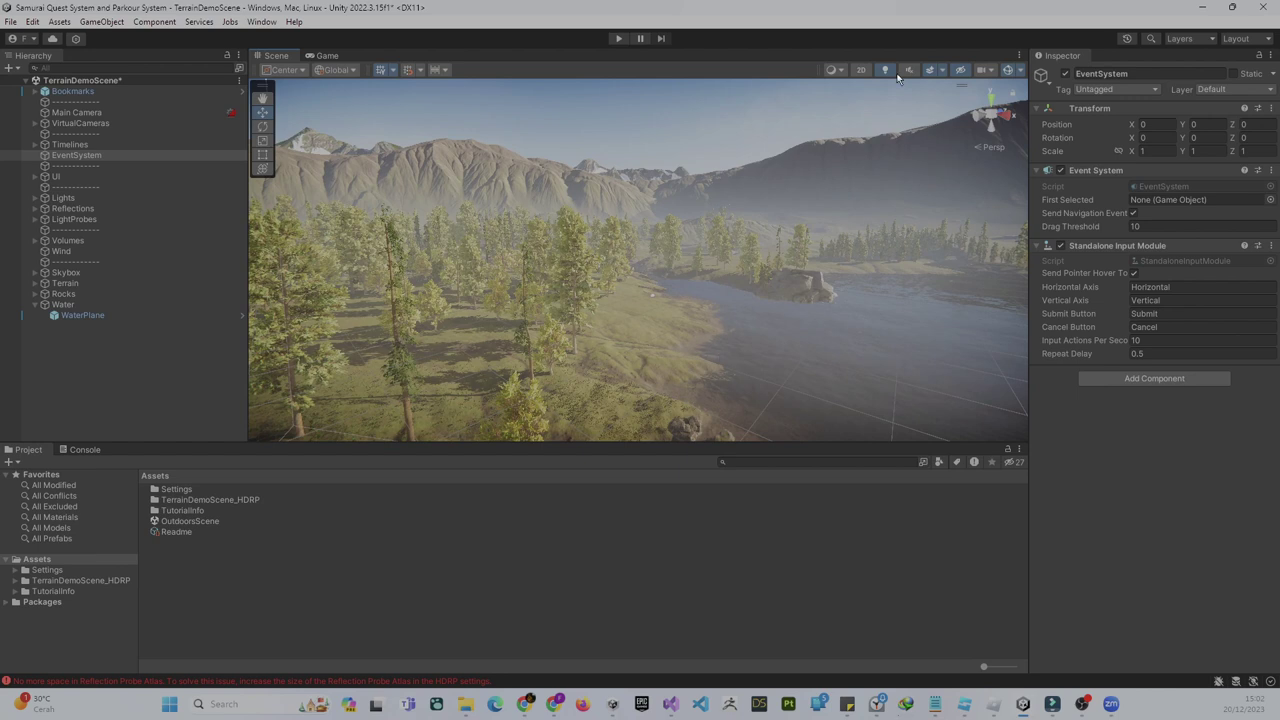
left_click(1205, 11)
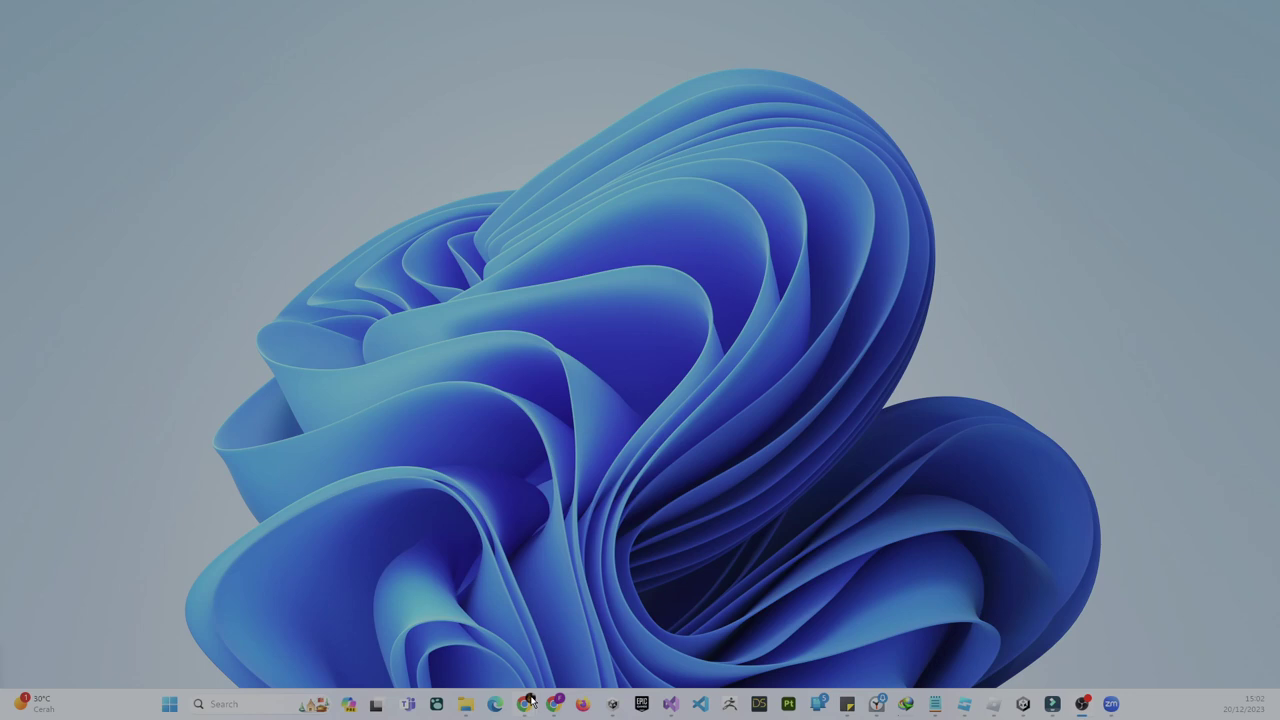
- Return to the Asset Store 'terrain' search results in Chrome, scrolled to the top
mouse_move(533, 703)
left_click(1210, 635)
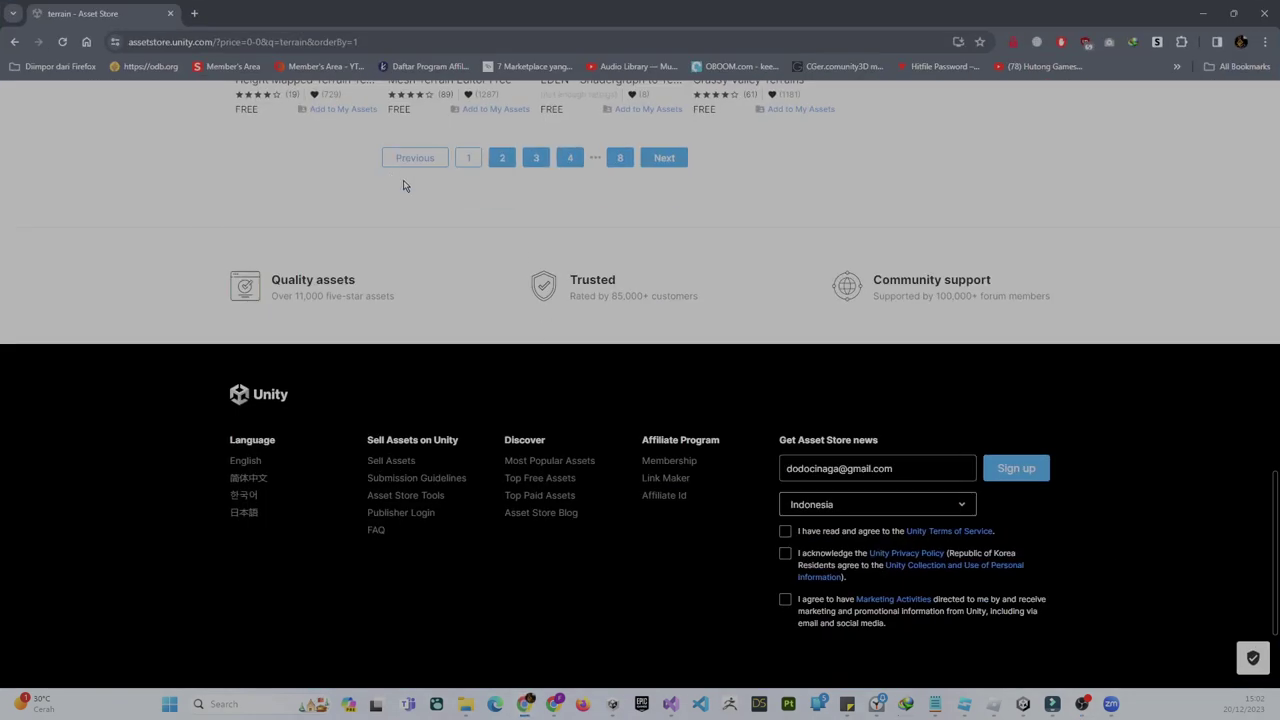
scroll(410, 230, "up", 3)
scroll(418, 273, "up", 5)
scroll(418, 273, "up", 5)
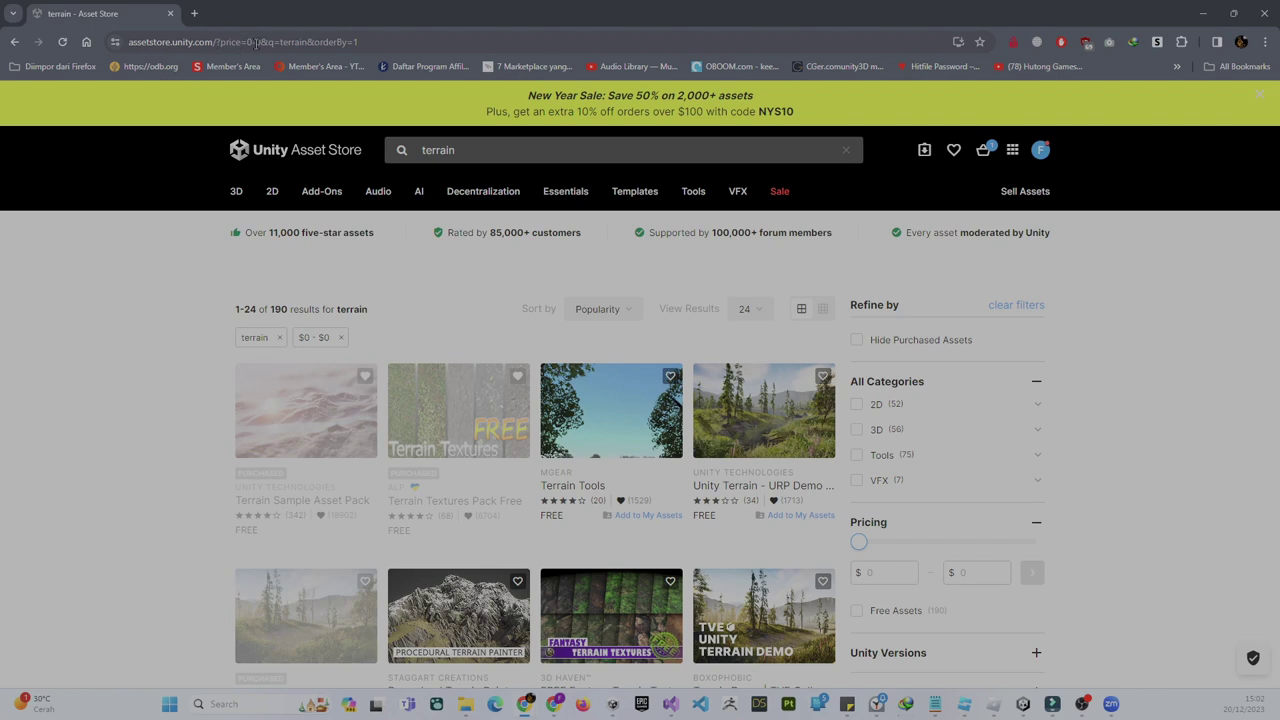
left_click(470, 150)
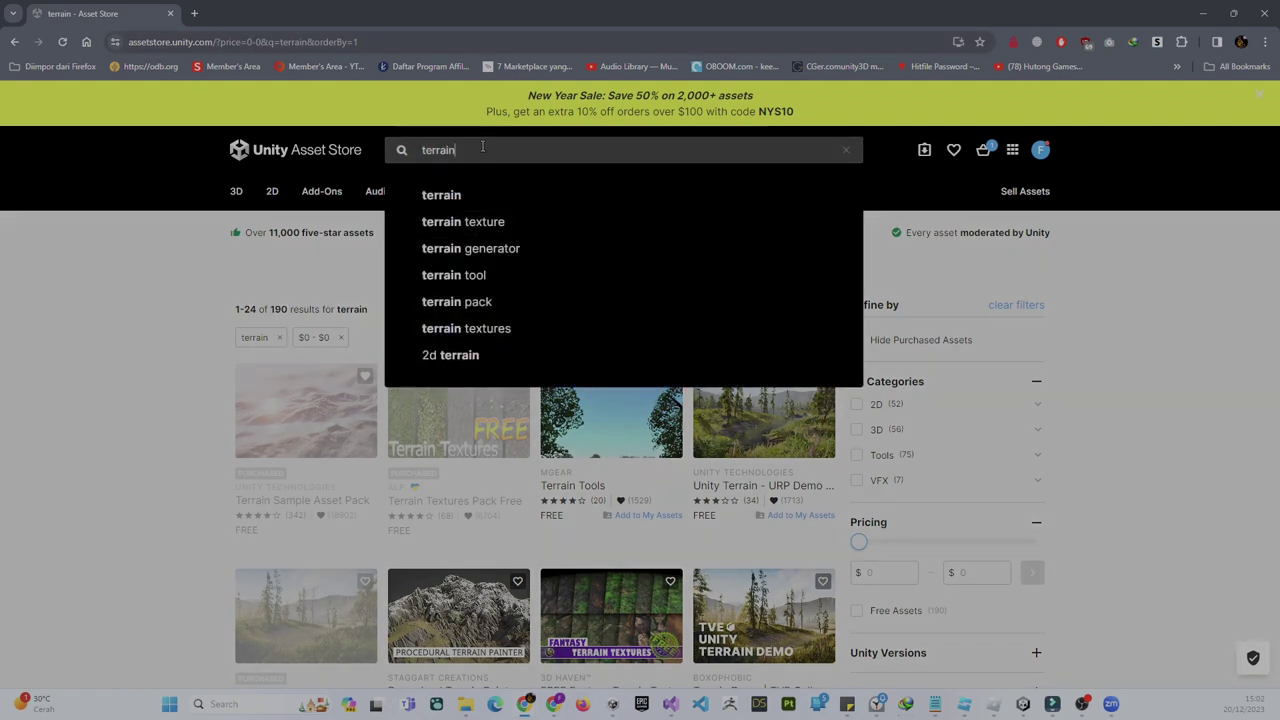
left_click(181, 283)
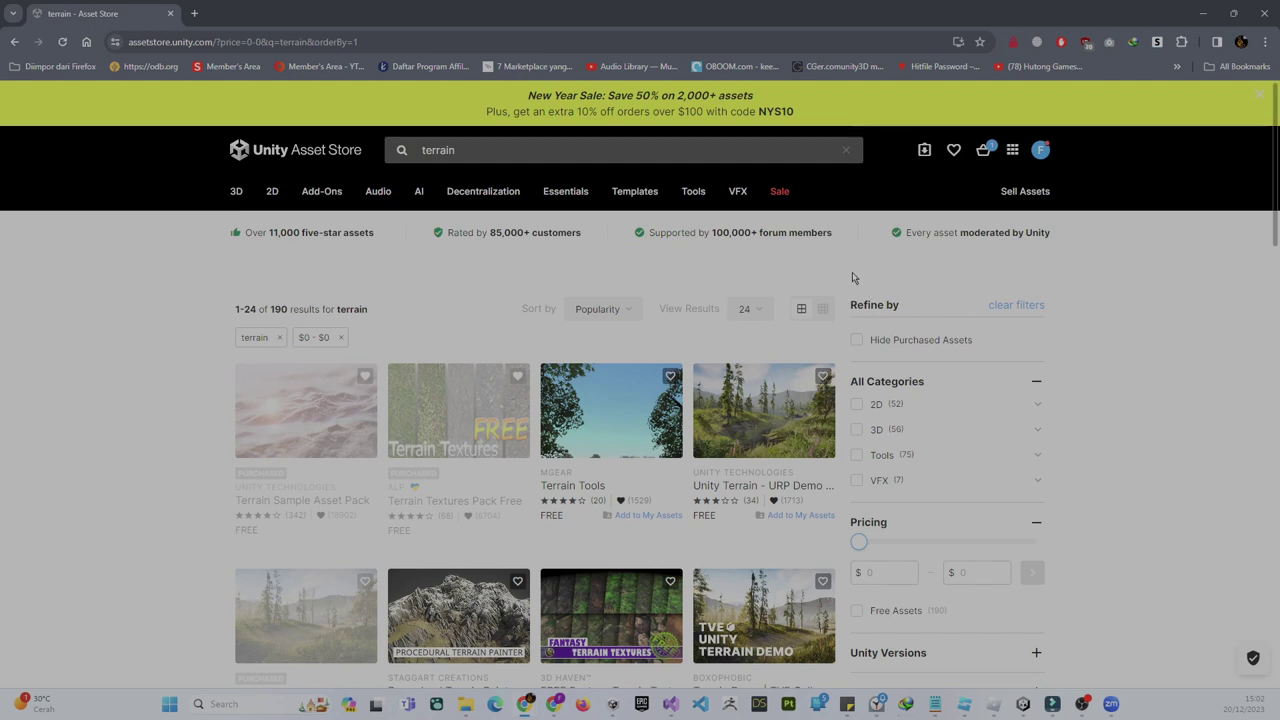
- Set the Pricing filter to $0 - $0, leaving 190 free terrain assets
scroll(753, 400, "down", 2)
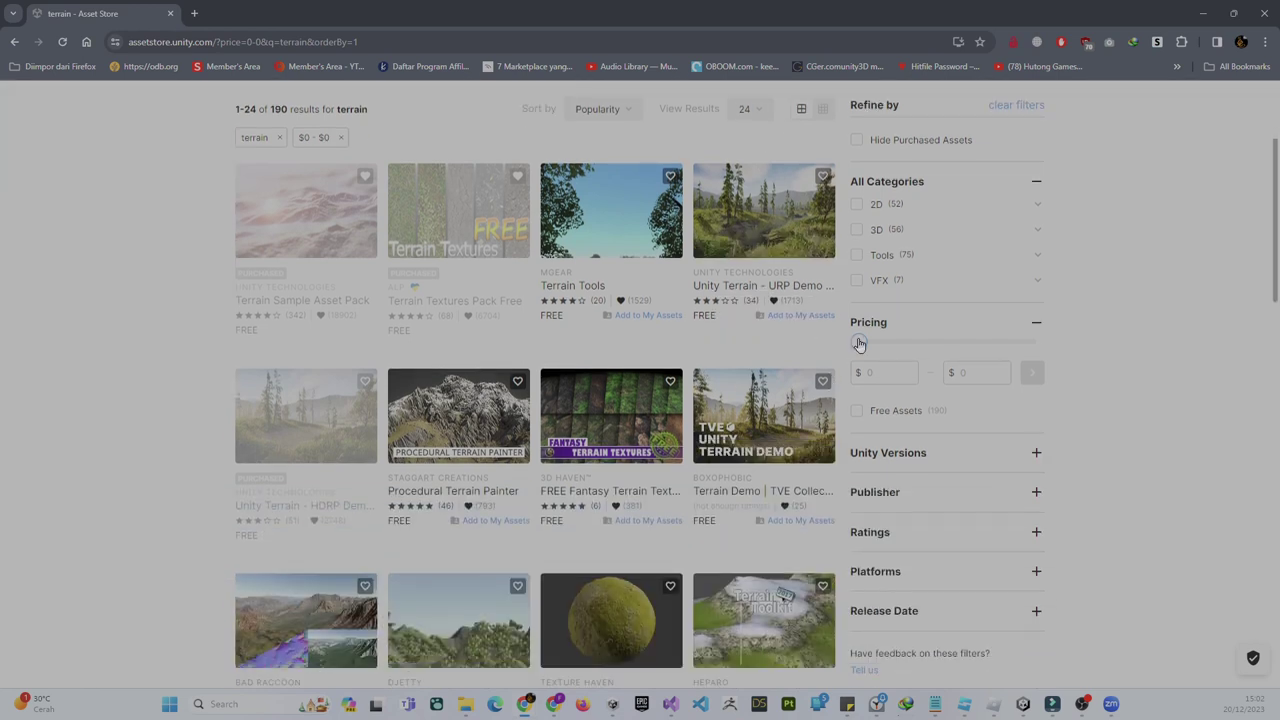
mouse_move(858, 342)
left_mouse_down()
mouse_move(938, 343)
mouse_move(860, 345)
left_mouse_up()
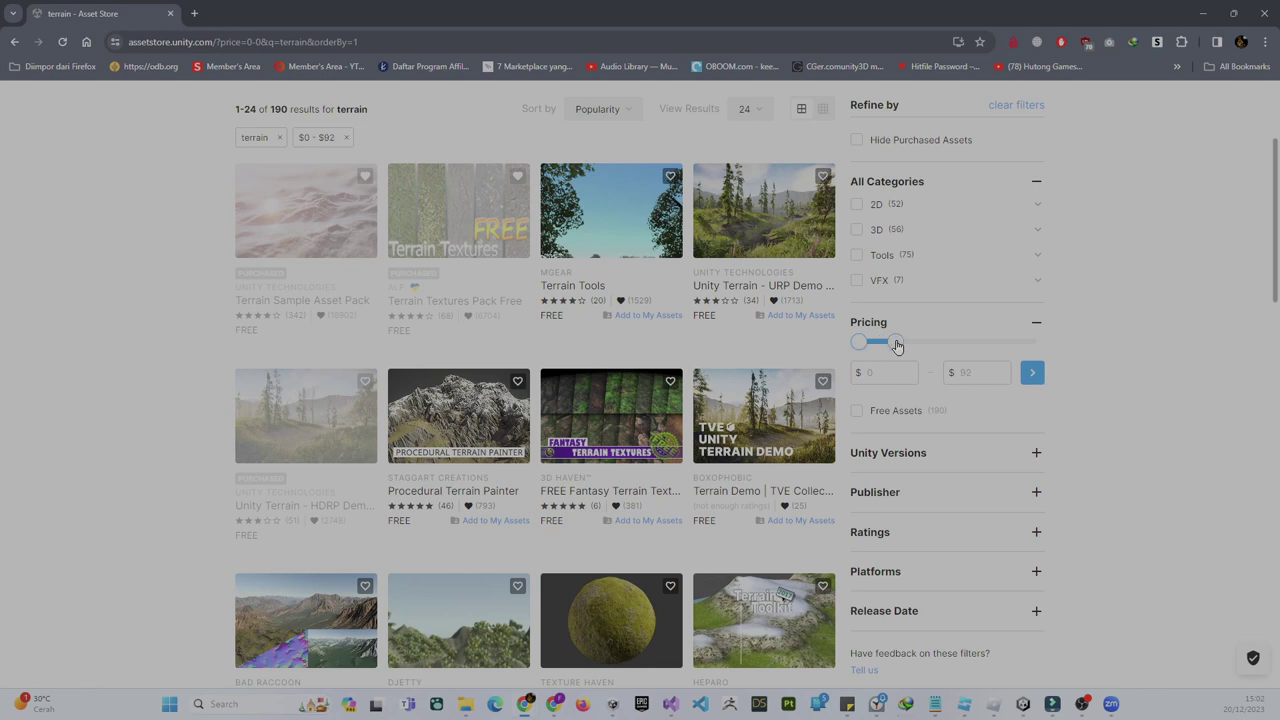
left_click(908, 377)
scroll(688, 334, "up", 2)
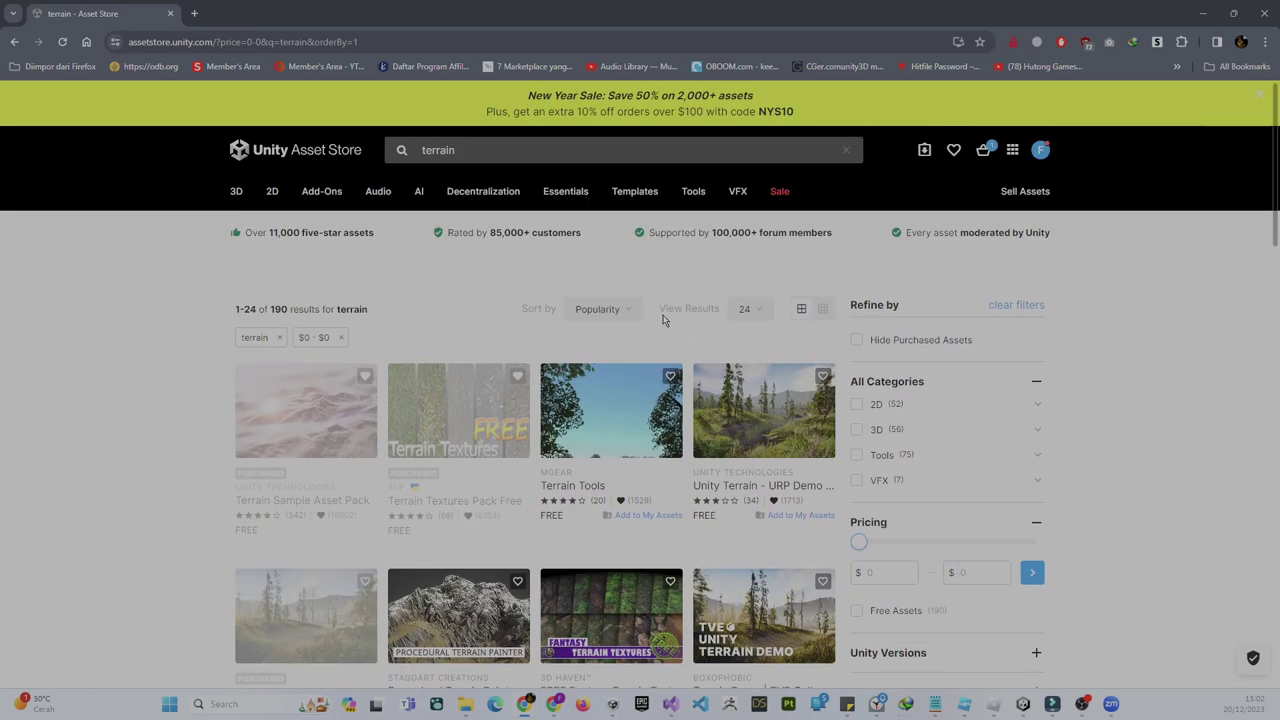
scroll(662, 319, "down", 1)
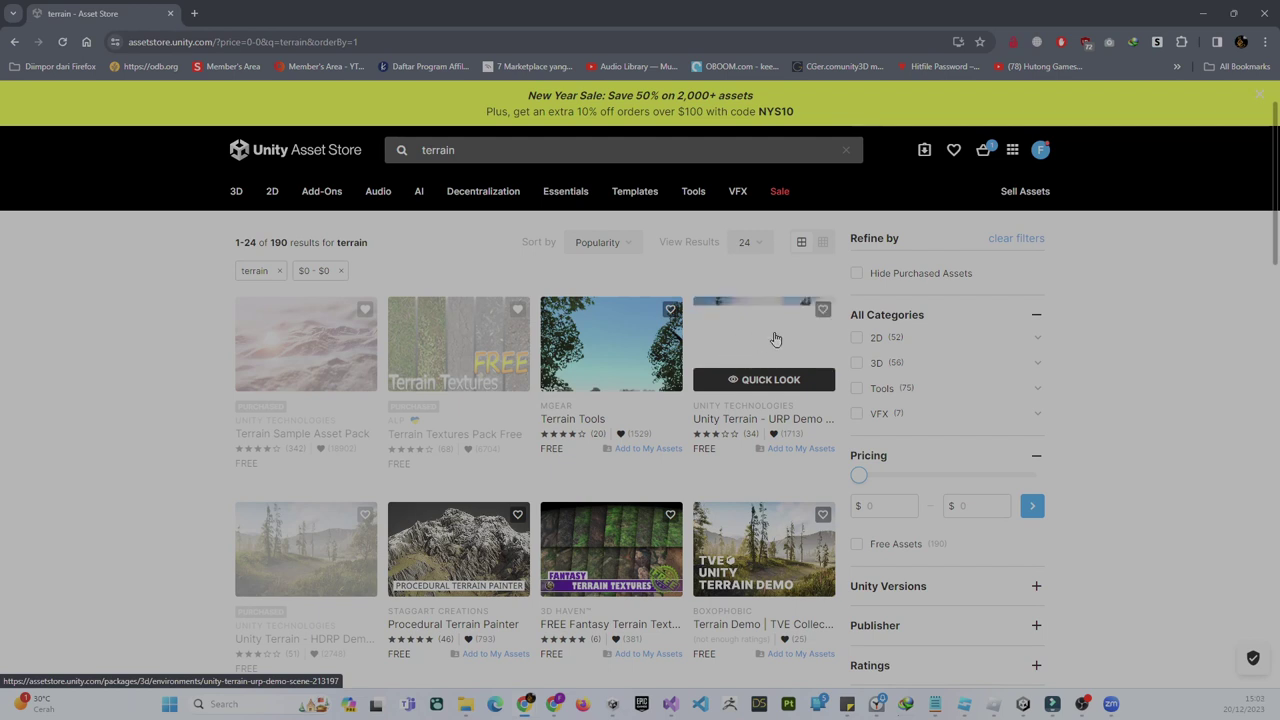
scroll(757, 346, "down", 1)
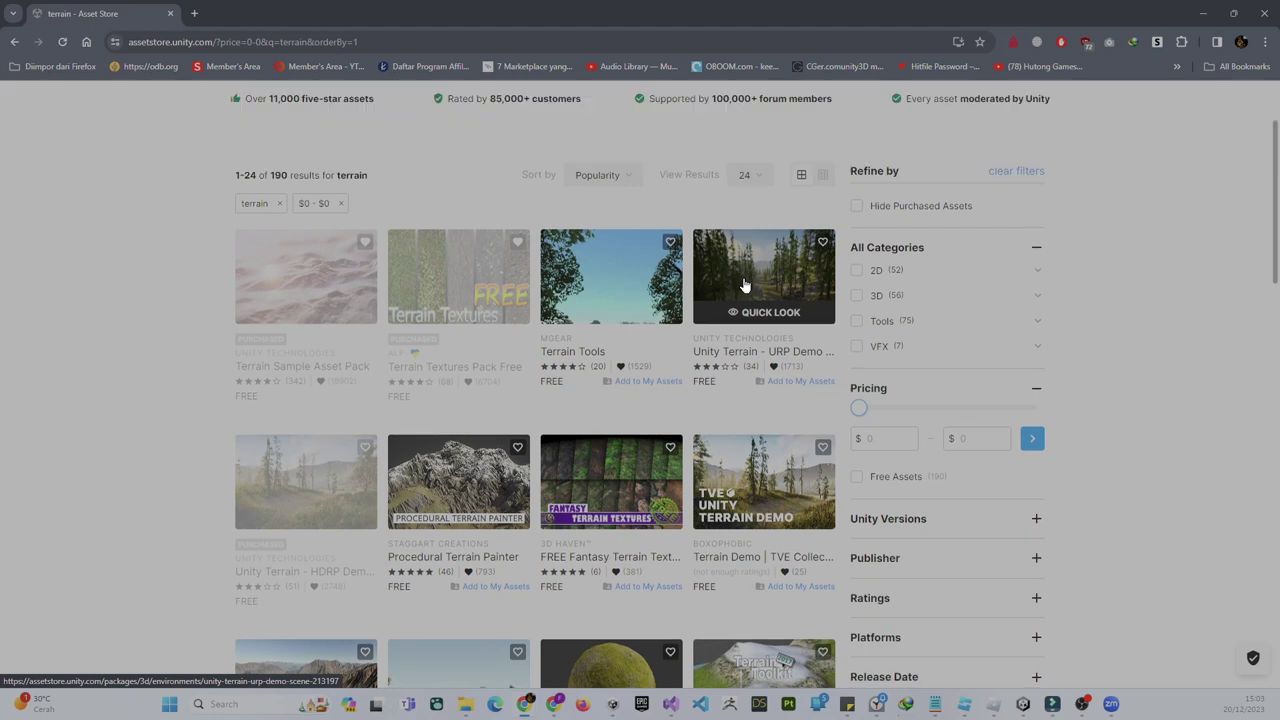
scroll(740, 290, "down", 3)
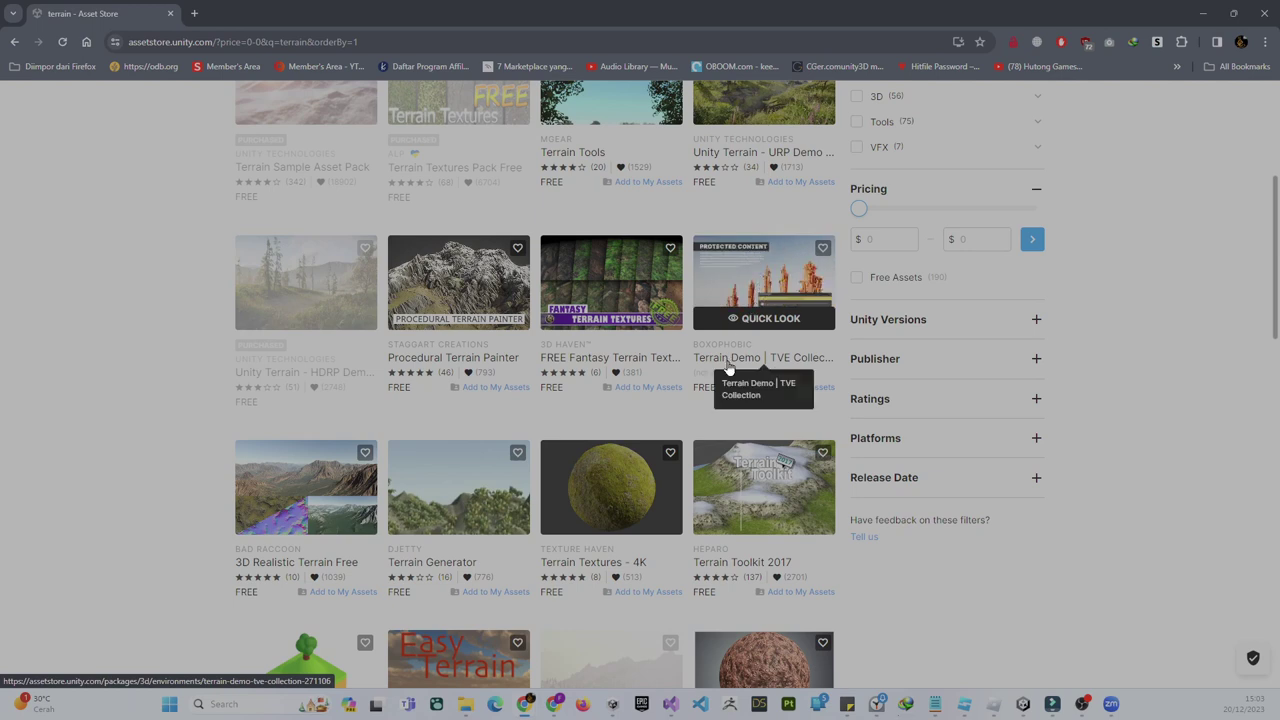
scroll(757, 287, "down", 1)
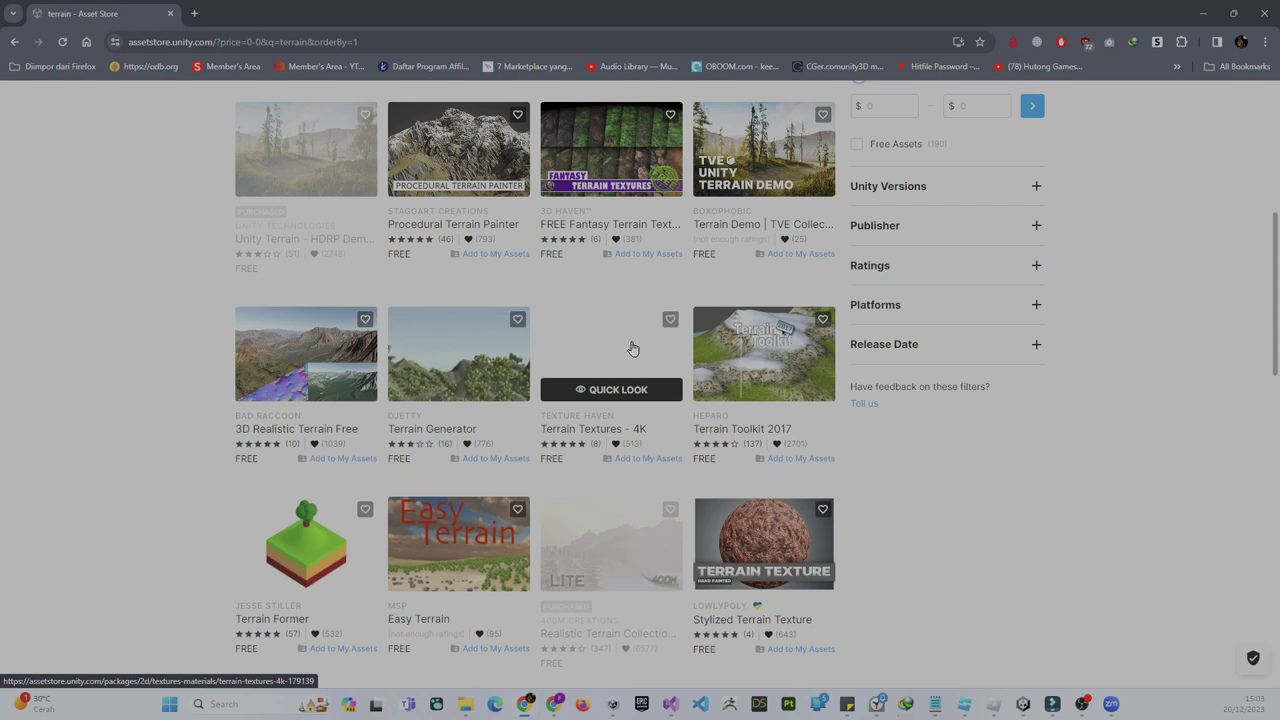
scroll(753, 364, "down", 1)
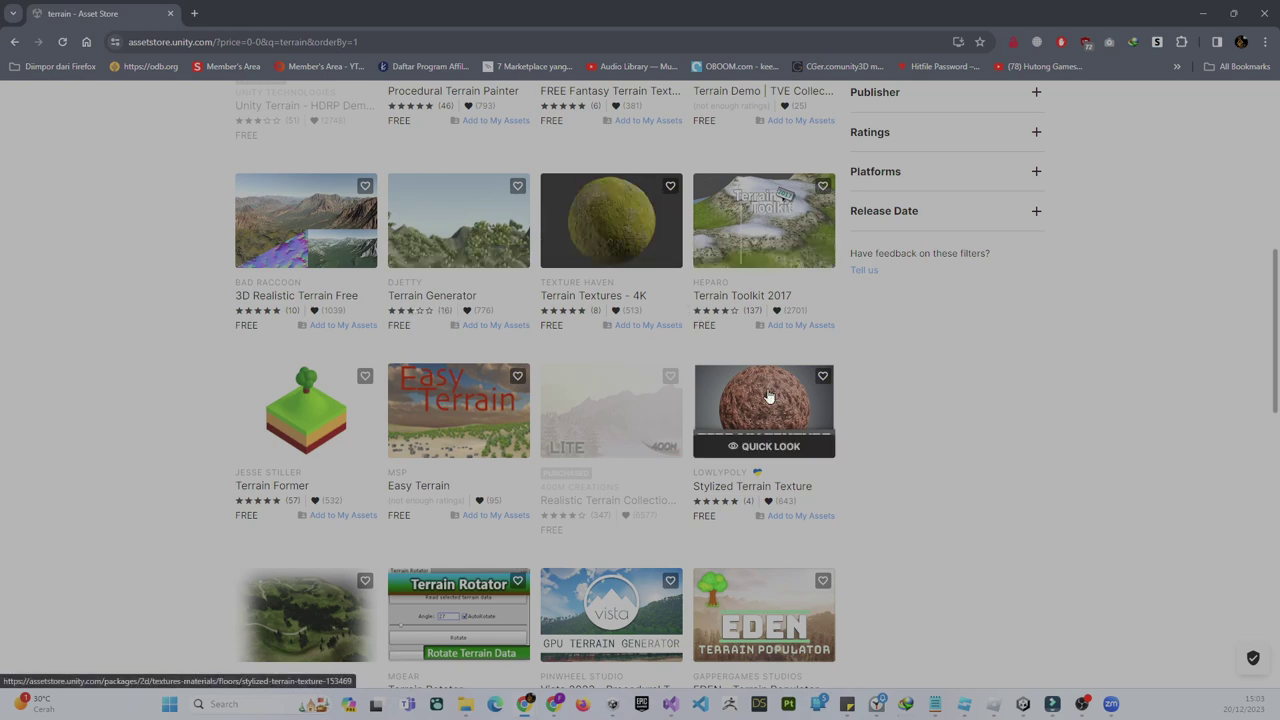
mouse_move(768, 415)
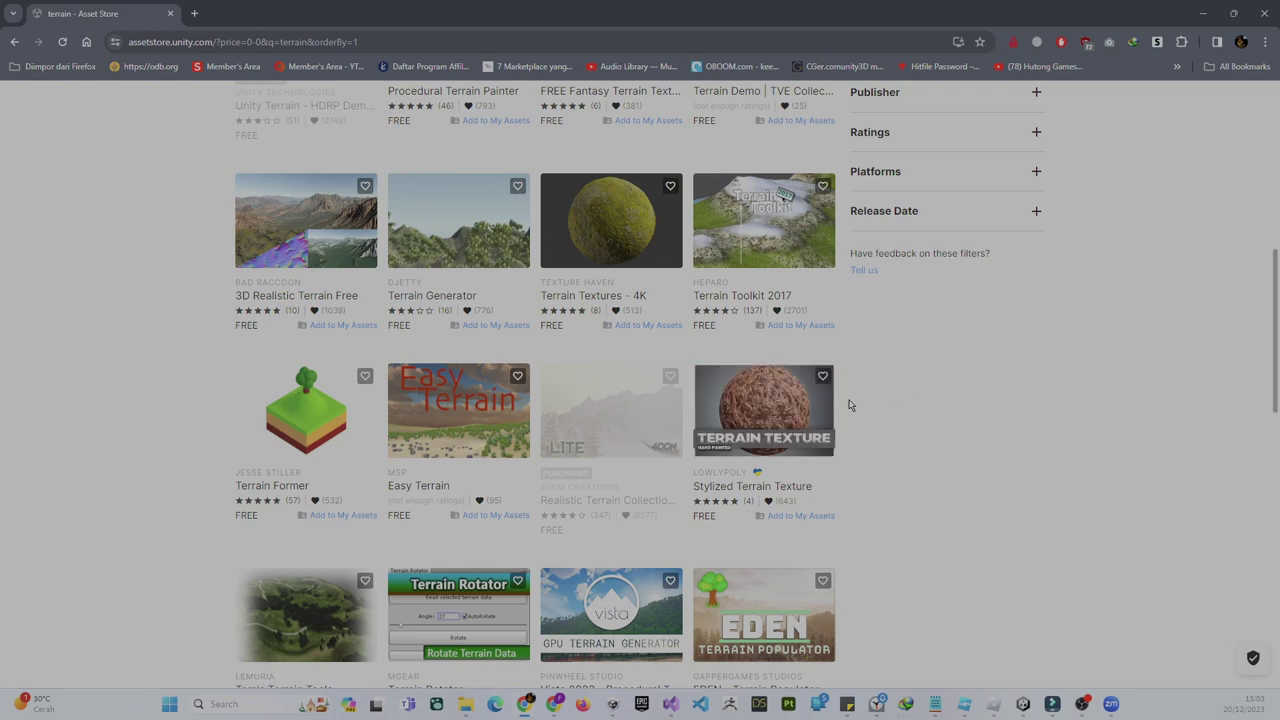
scroll(927, 410, "down", 1)
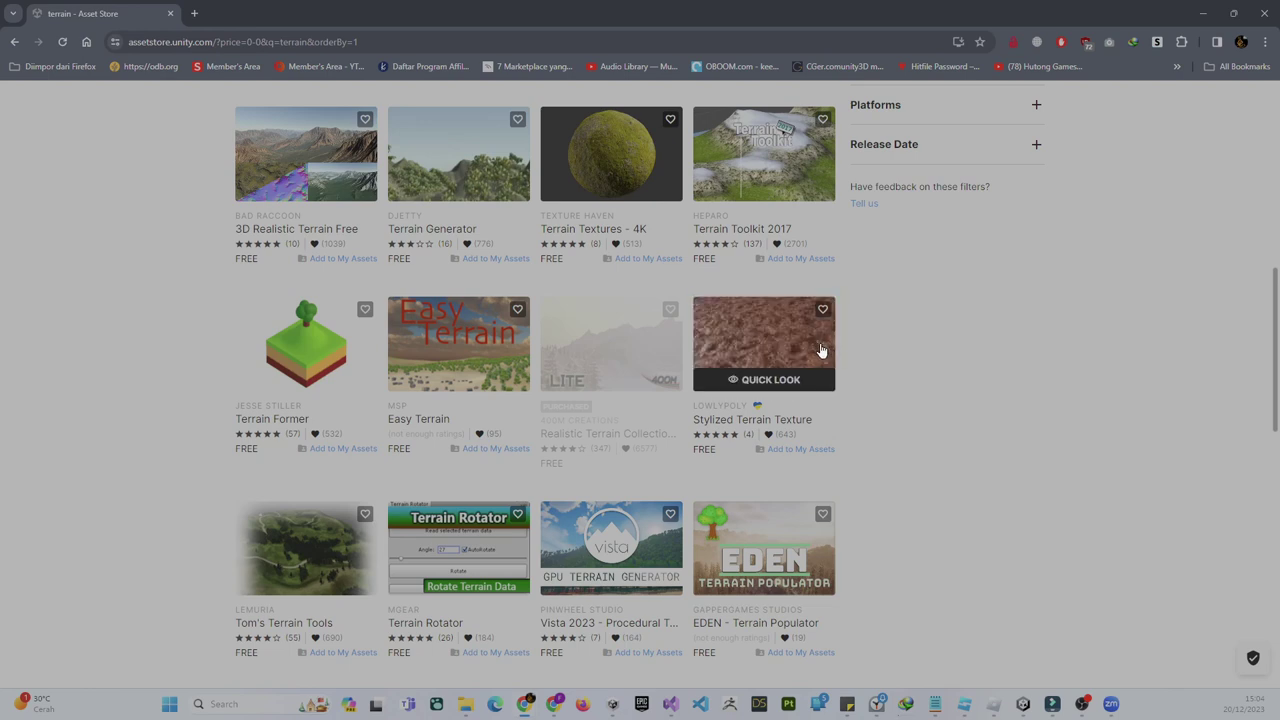
scroll(896, 367, "down", 1)
scroll(896, 367, "down", 1)
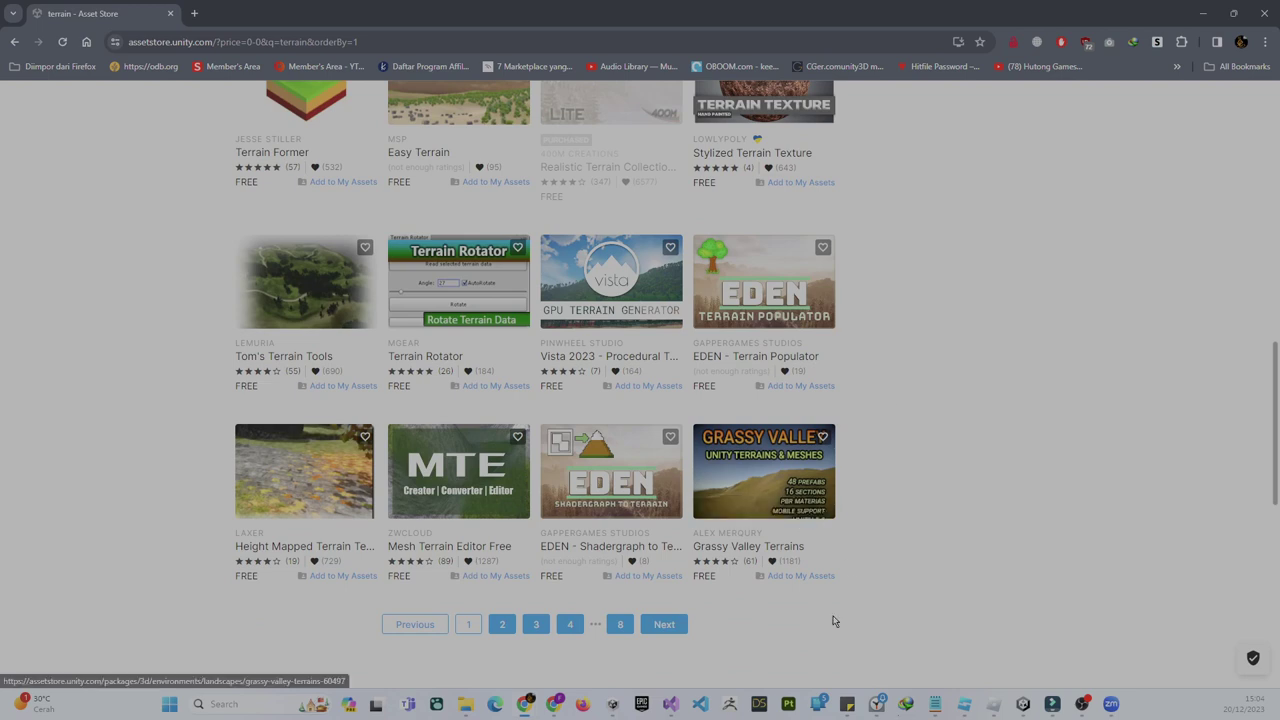
left_click(502, 630)
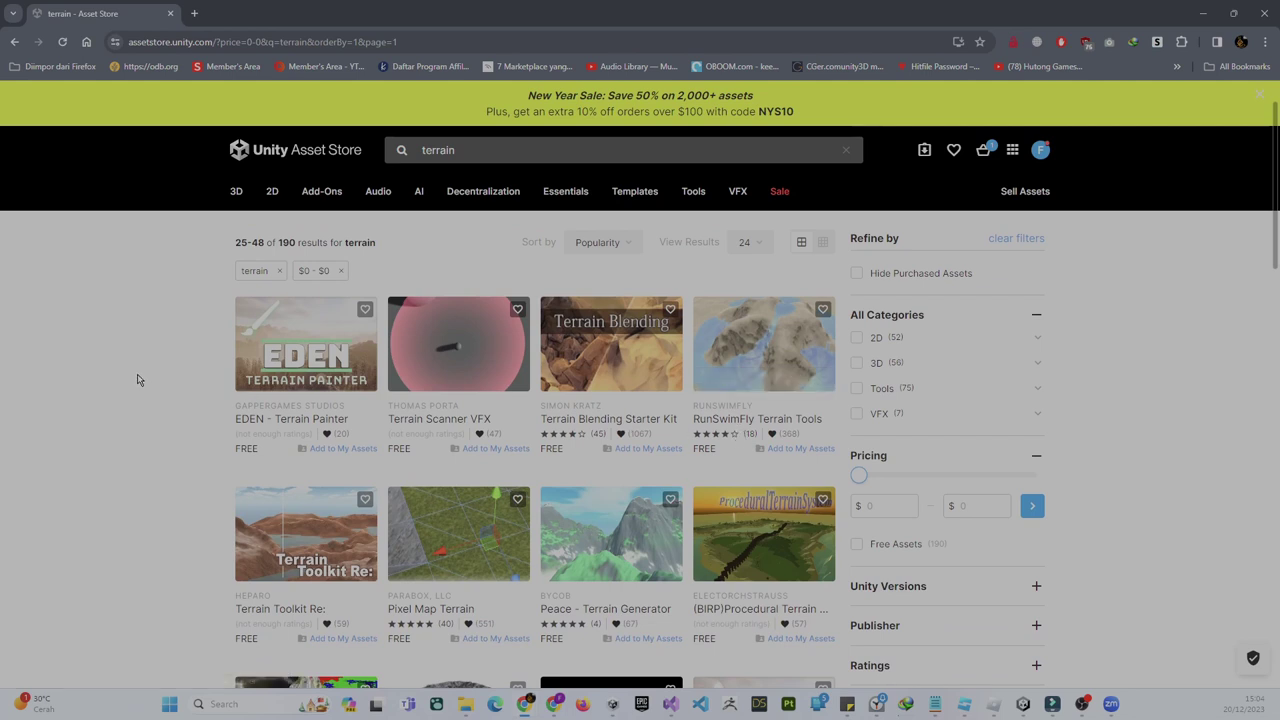
- Go to page 3 of the free terrain results and browse through it
scroll(139, 380, "down", 3)
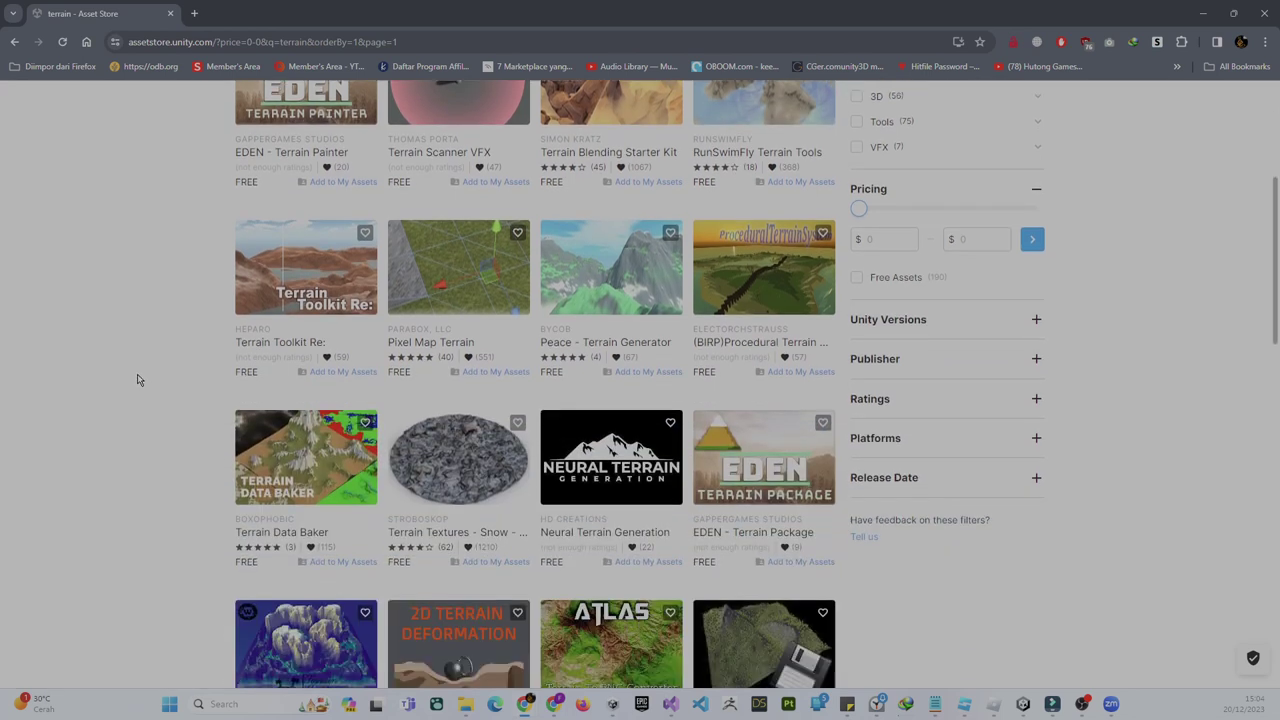
scroll(139, 380, "up", 1)
scroll(139, 380, "down", 4)
scroll(139, 380, "down", 4)
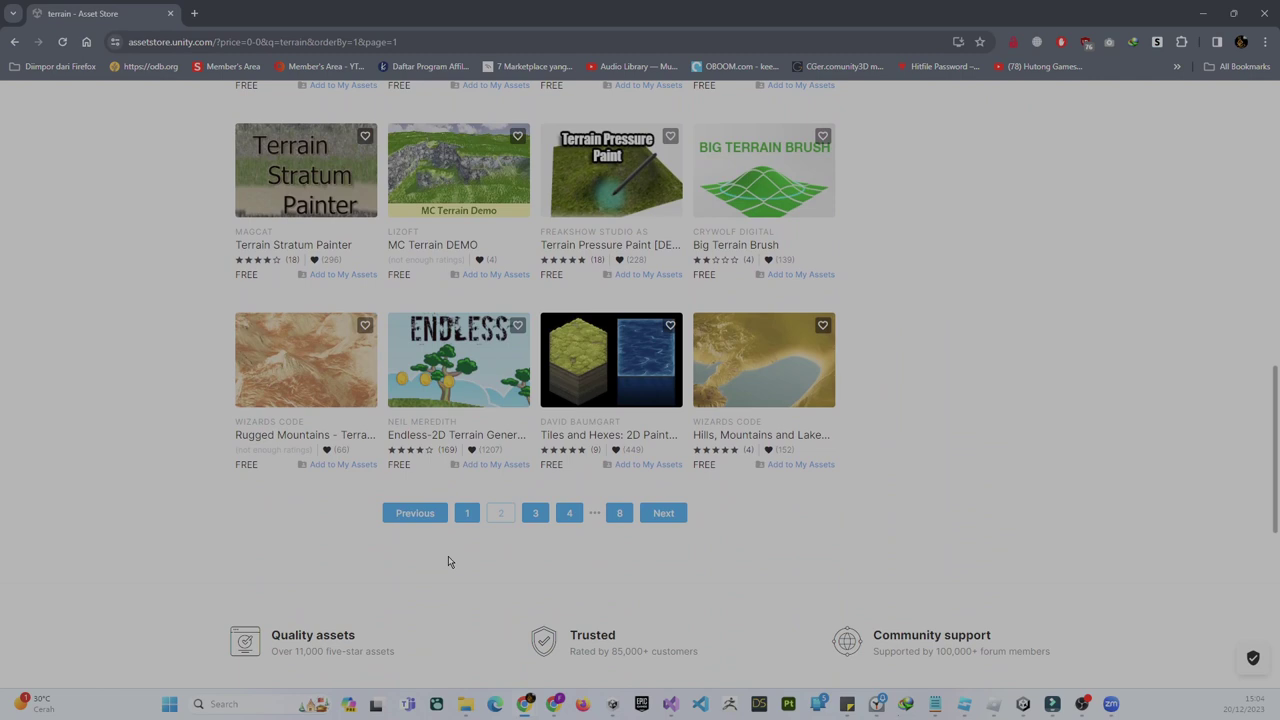
left_click(535, 513)
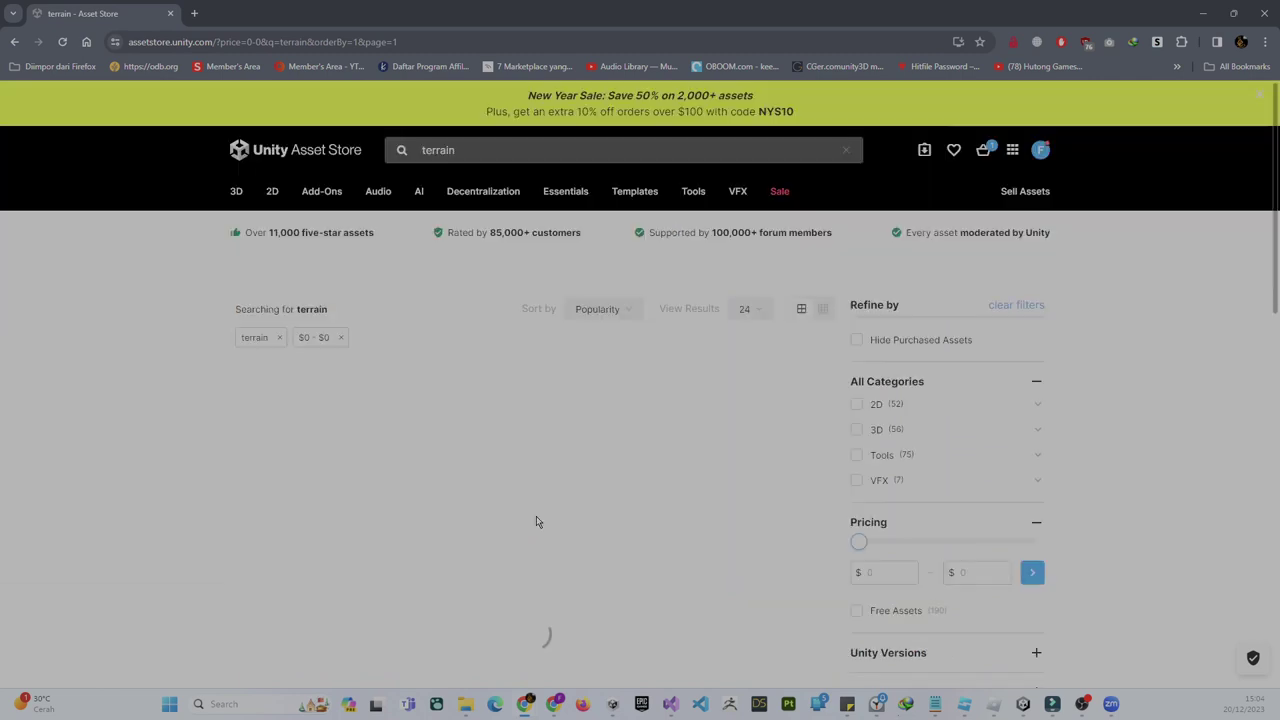
scroll(600, 400, "down", 2)
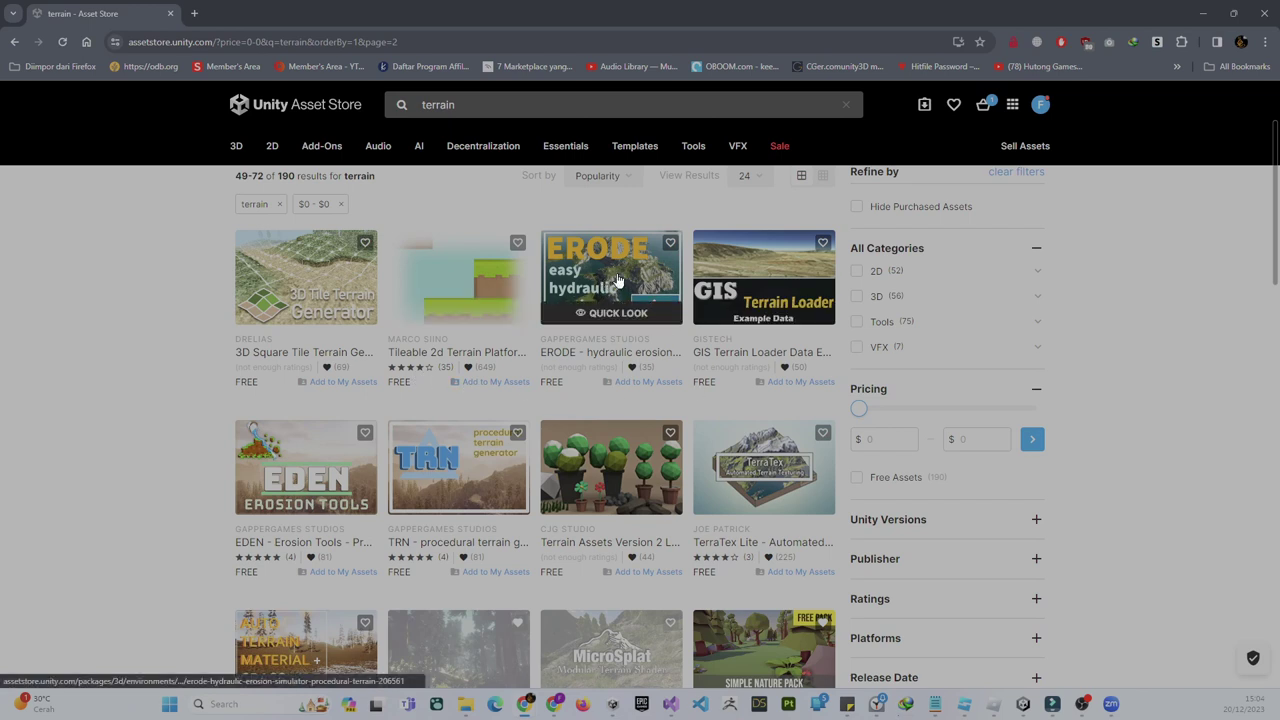
scroll(220, 324, "down", 2)
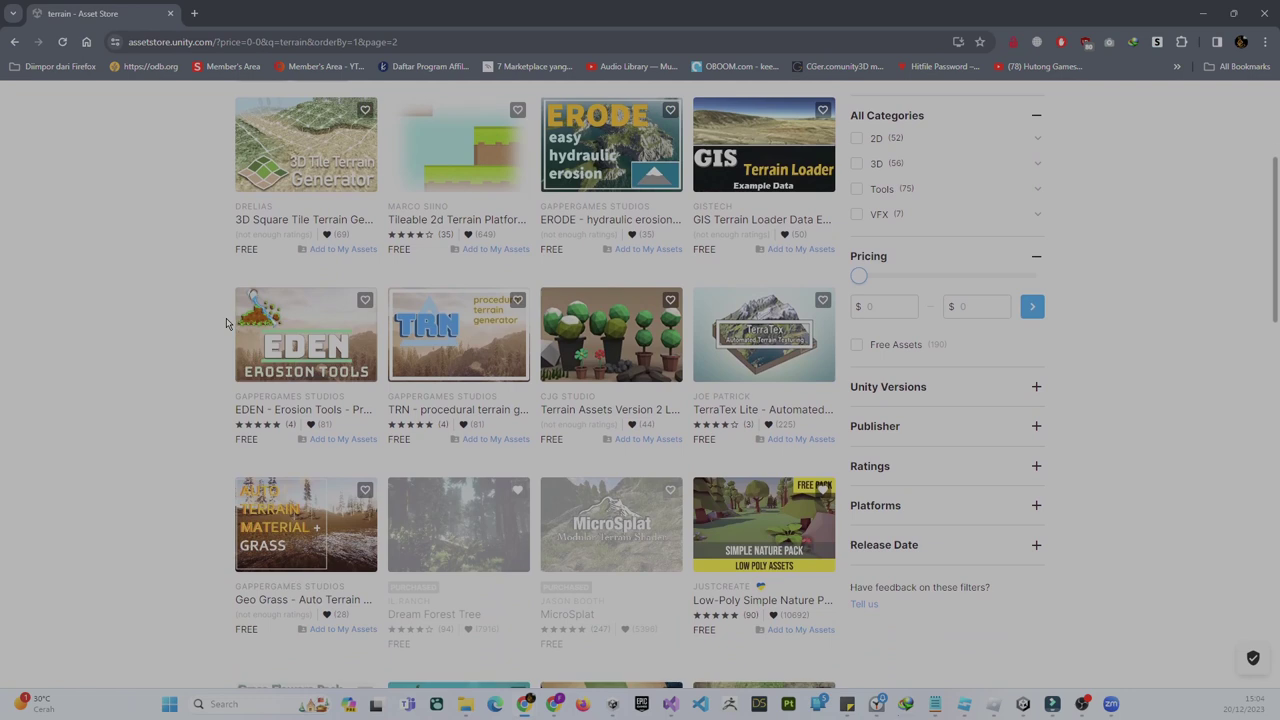
scroll(214, 324, "down", 2)
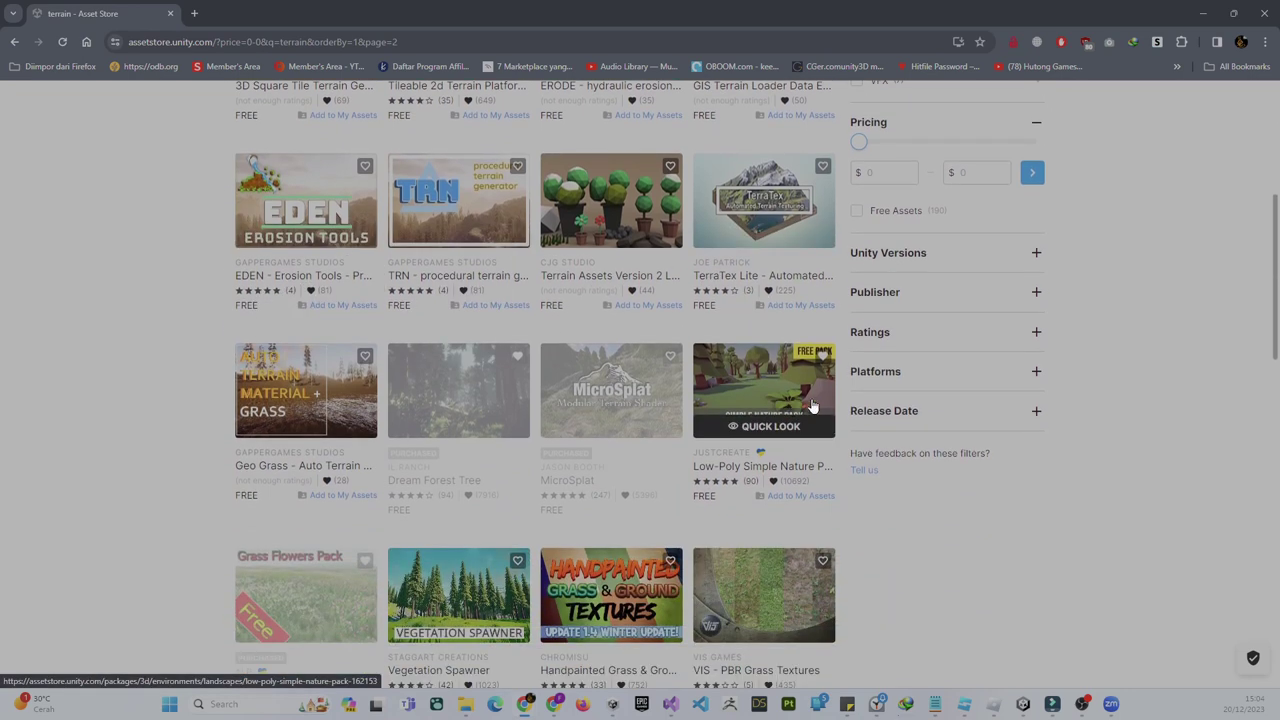
scroll(845, 415, "down", 4)
scroll(862, 418, "down", 1)
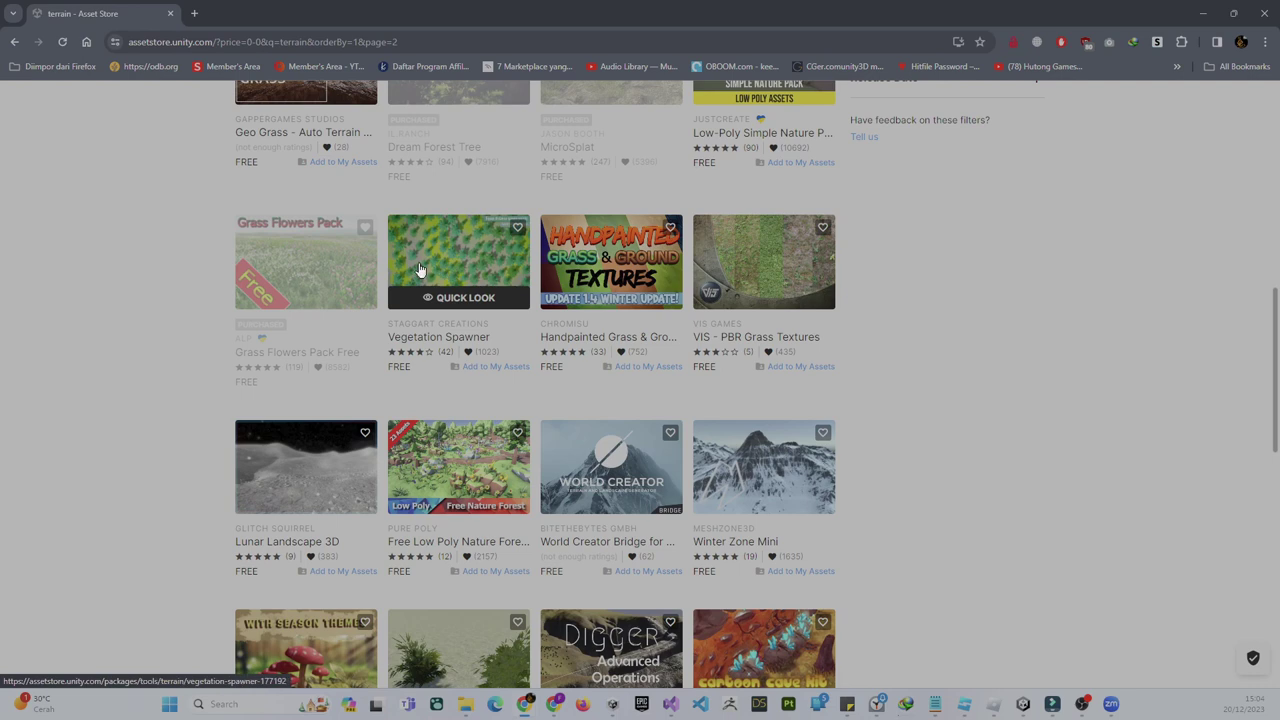
scroll(1016, 357, "down", 2)
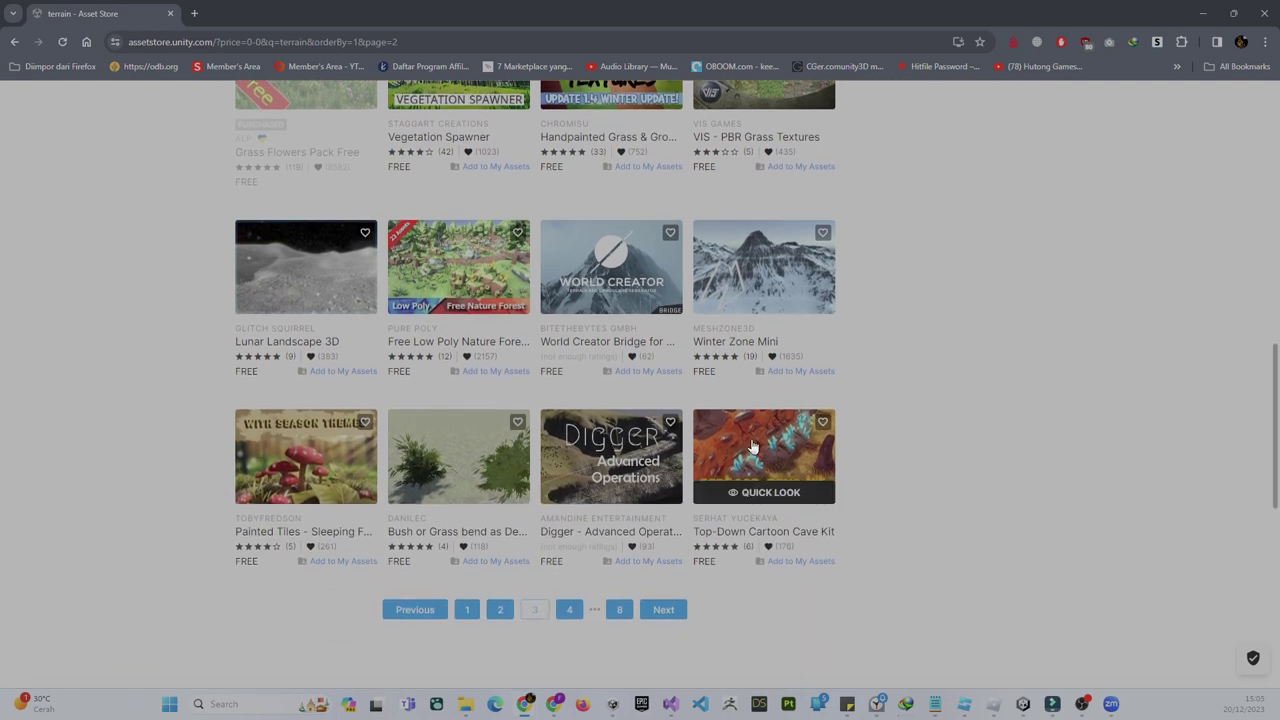
scroll(610, 432, "down", 1)
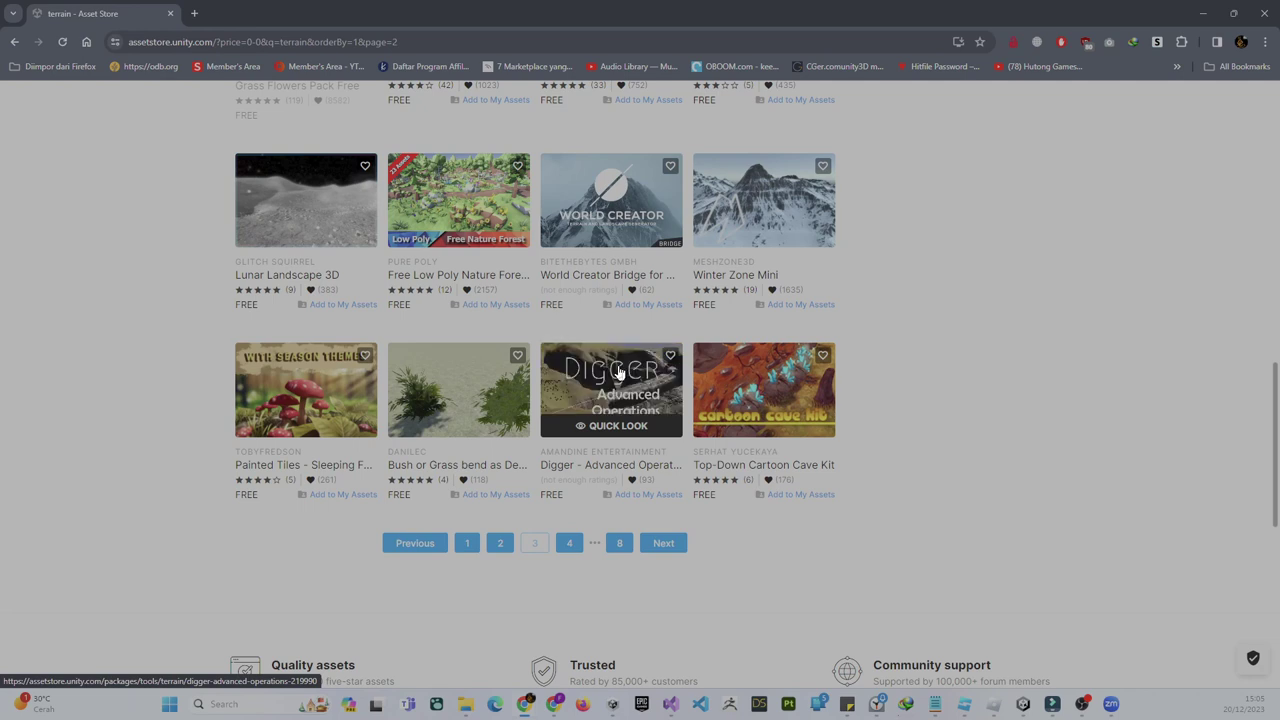
- Browse page 4 (results 73–96), with assets like Enviro Spawn and Dreamteck Splines
left_click(568, 544)
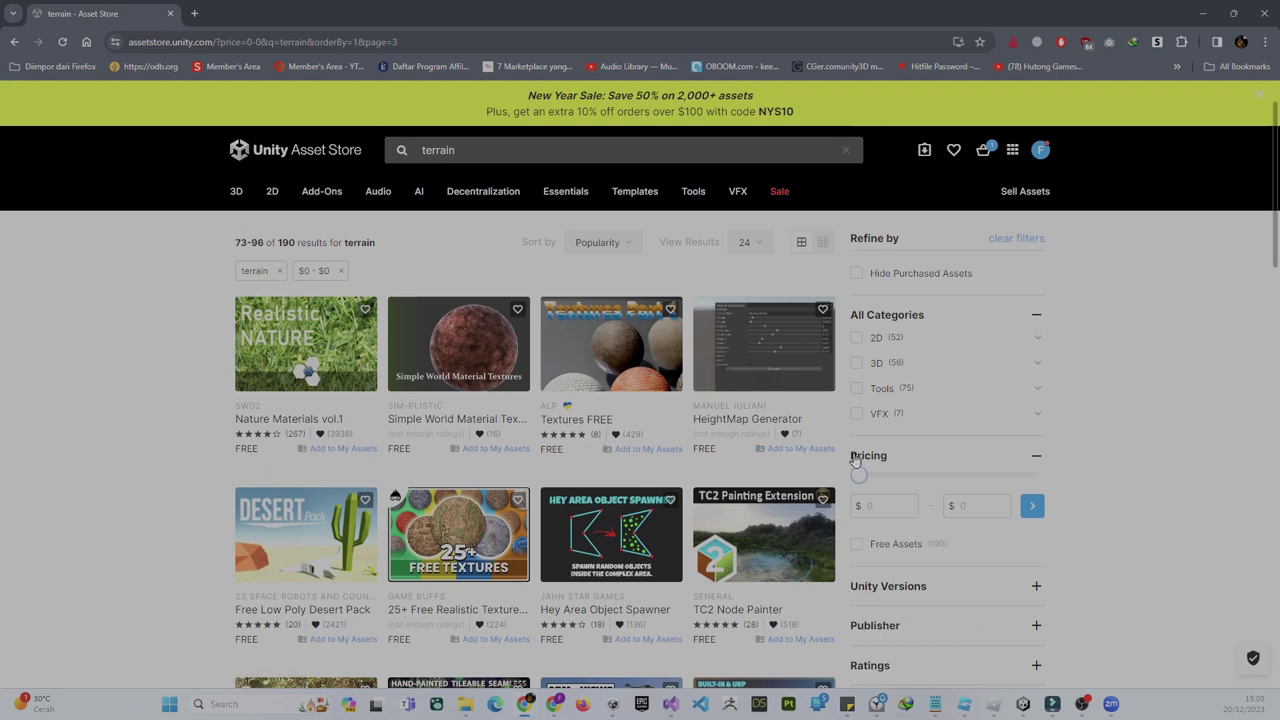
scroll(855, 460, "down", 2)
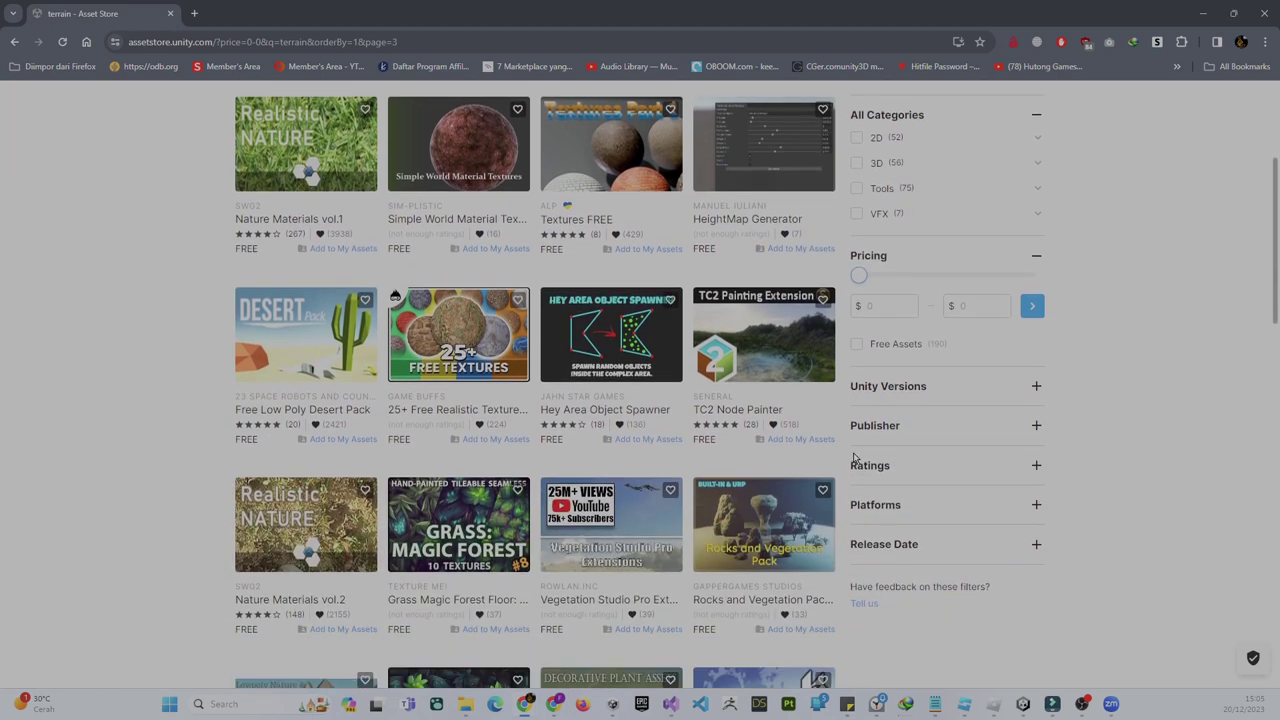
scroll(855, 460, "down", 3)
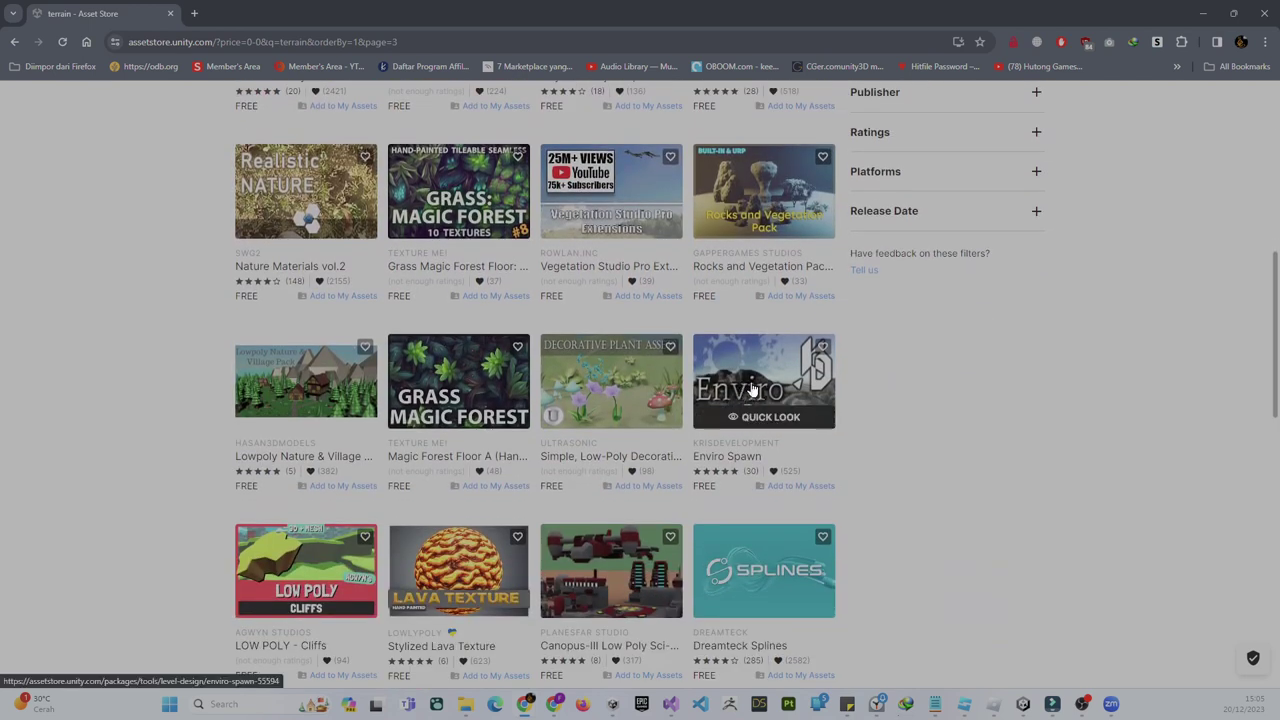
scroll(847, 438, "down", 1)
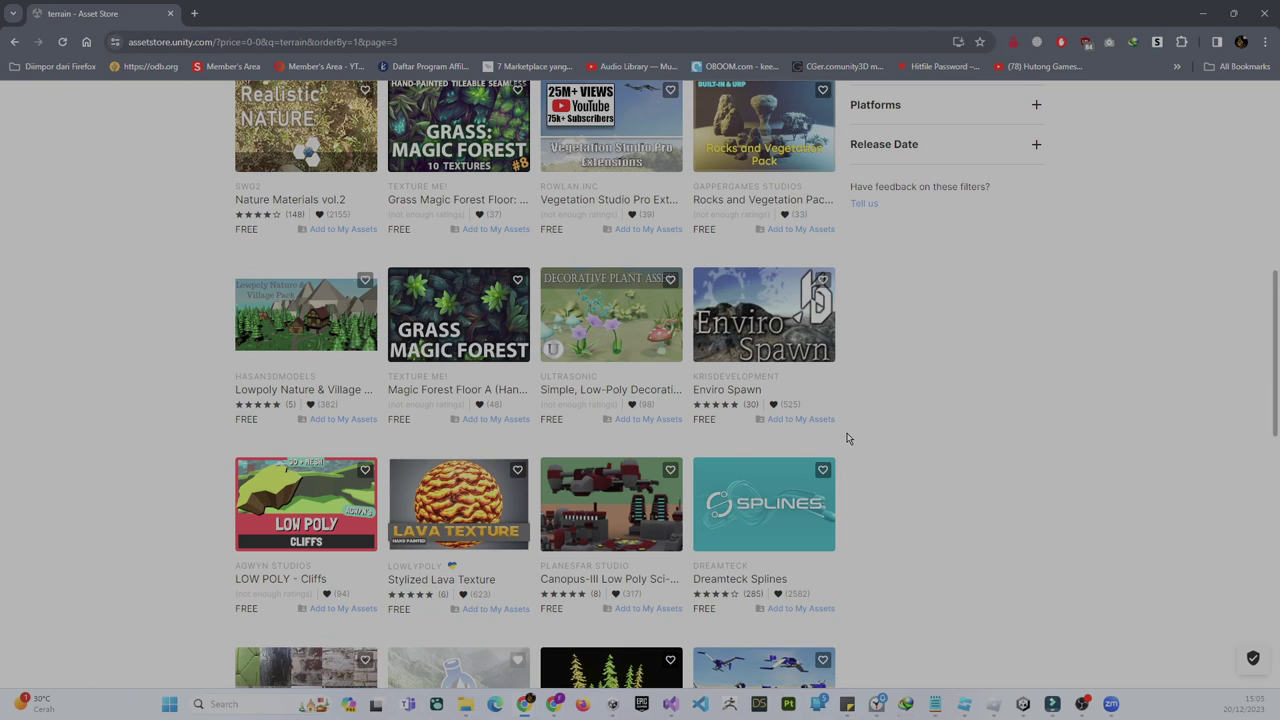
scroll(847, 438, "down", 3)
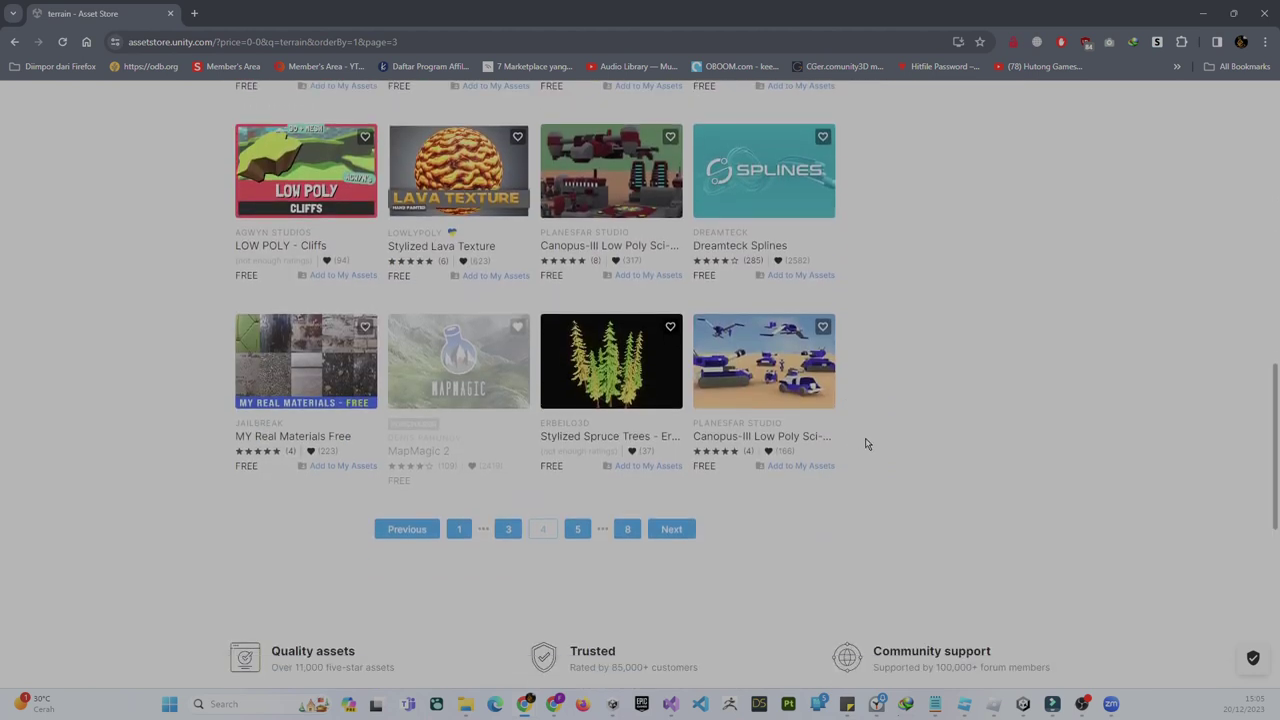
scroll(867, 443, "up", 1)
scroll(867, 443, "up", 2)
scroll(867, 443, "up", 2)
scroll(867, 443, "up", 2)
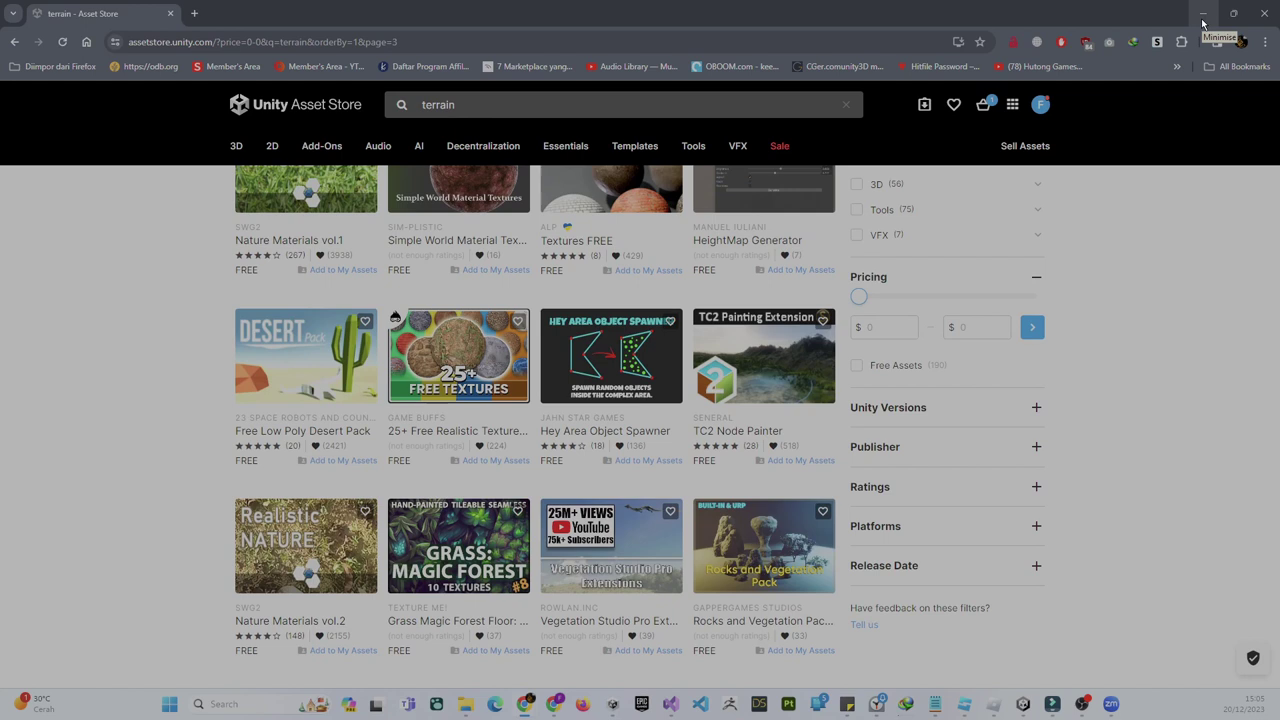
- Hide the browser and reopen the Package Manager in the Unity Editor
left_click(1203, 18)
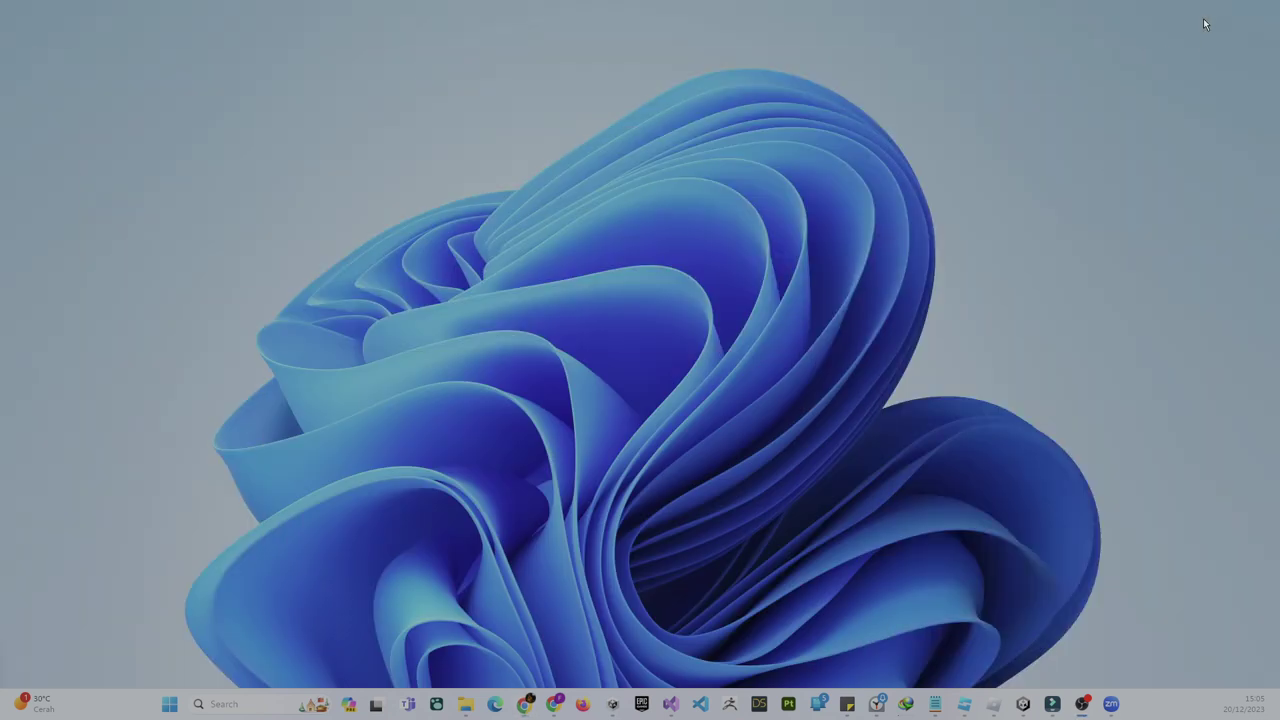
left_click(1023, 704)
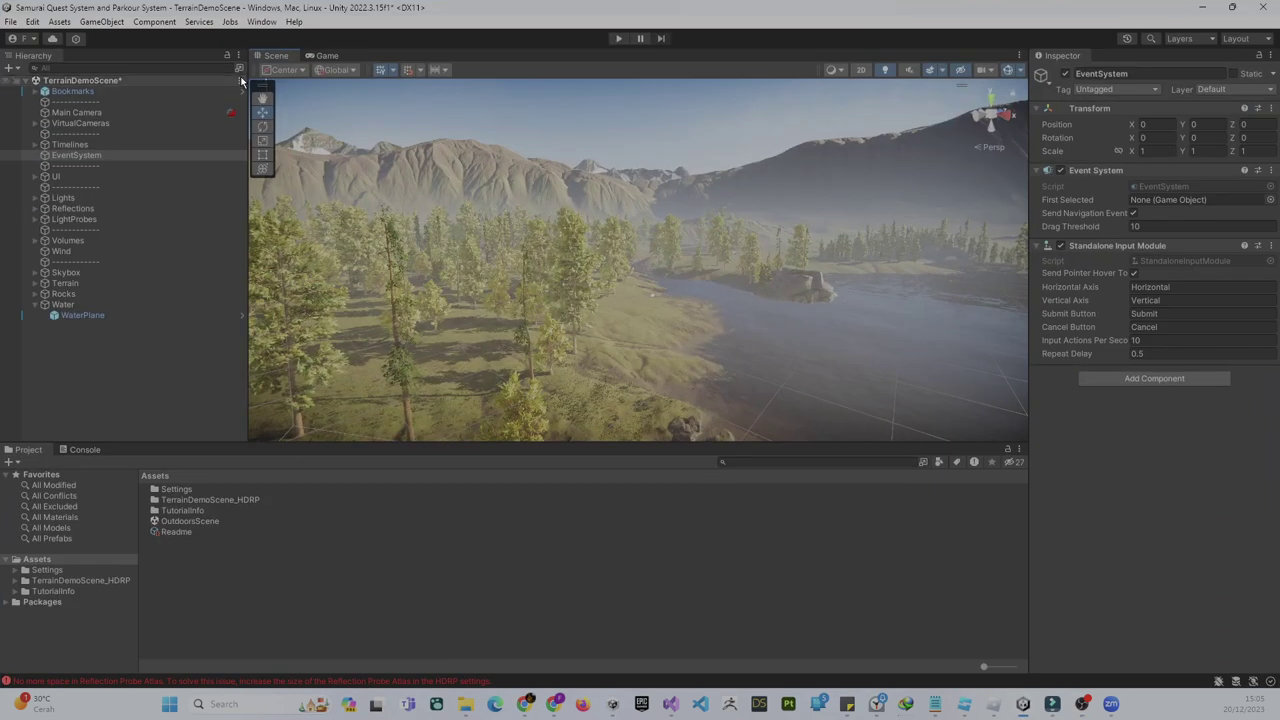
left_click(261, 21)
left_click(298, 169)
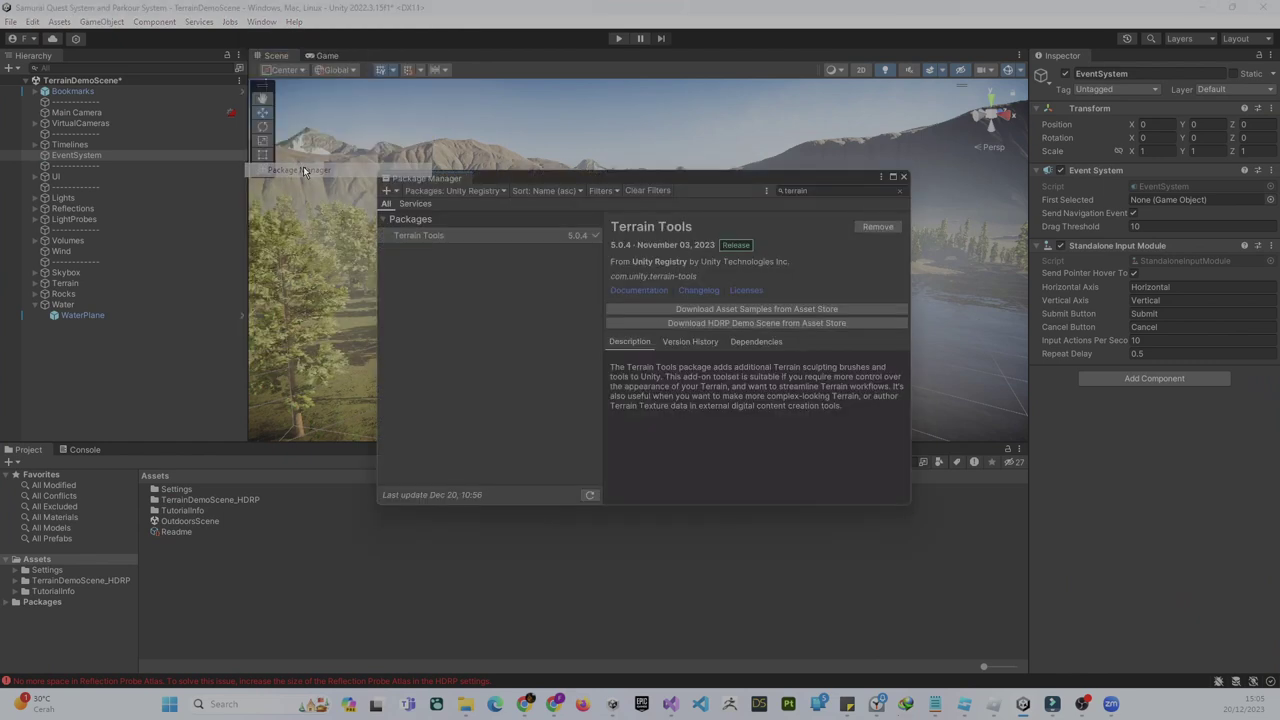
left_click(831, 190)
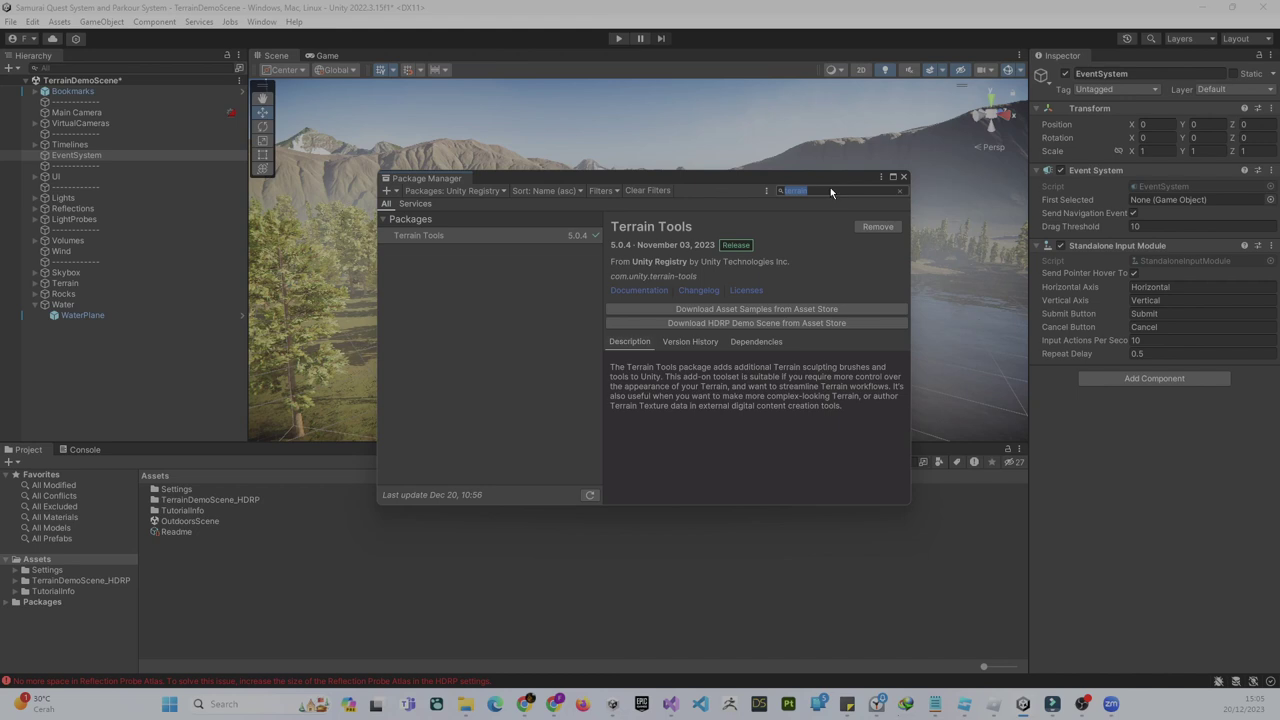
- List only the packages installed in the project (In Project)
scroll(520, 369, "down", 2)
scroll(522, 418, "down", 3)
scroll(524, 433, "down", 2)
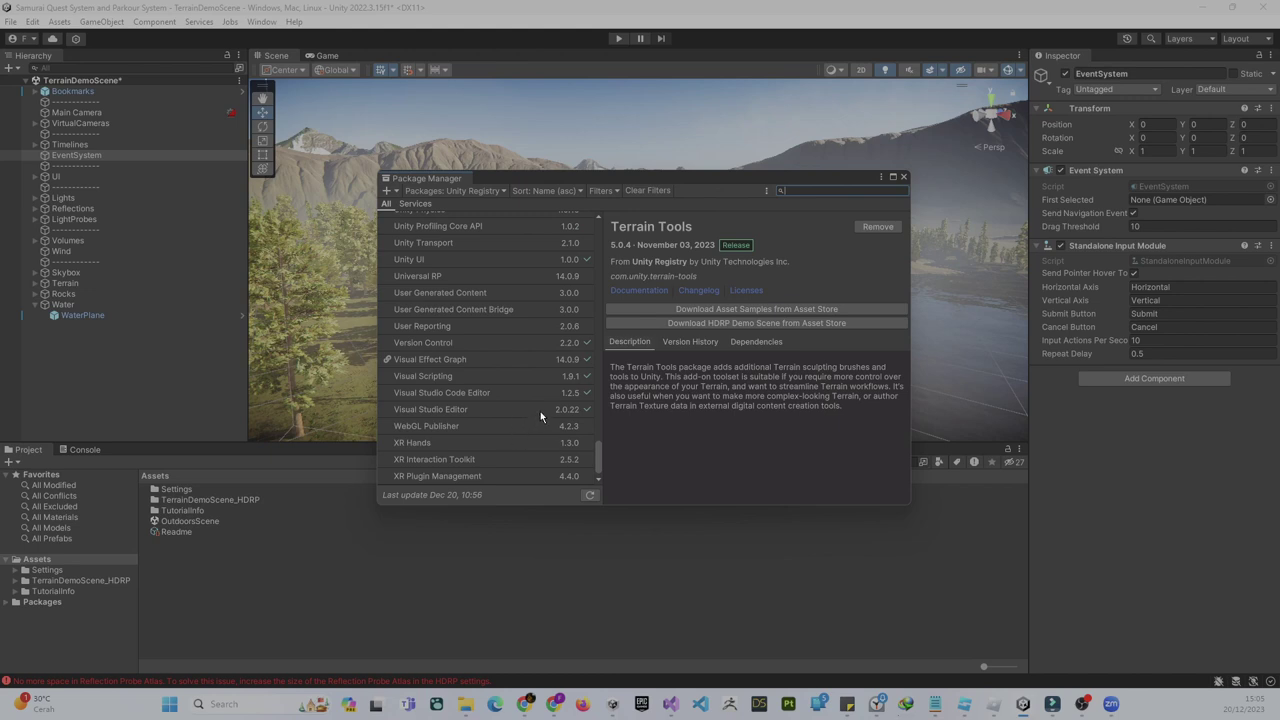
scroll(540, 417, "up", 3)
scroll(506, 357, "up", 3)
scroll(506, 357, "up", 3)
scroll(480, 300, "up", 3)
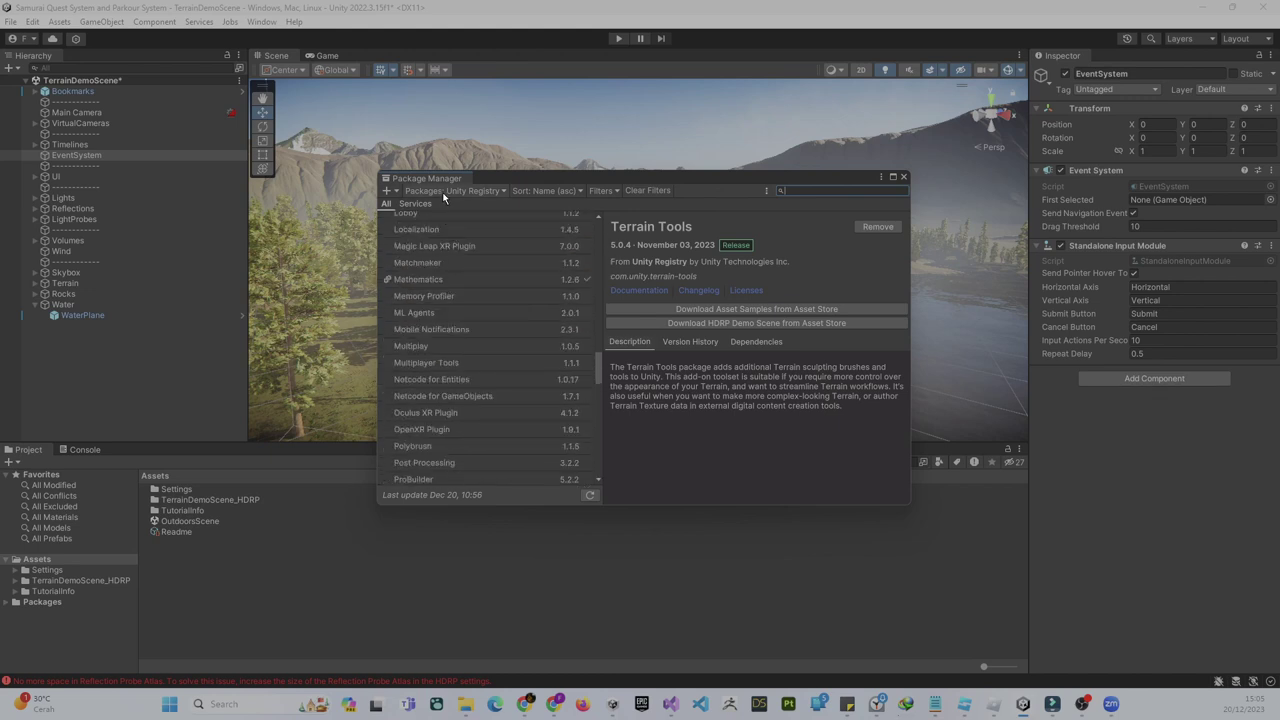
left_click(450, 191)
left_click(464, 223)
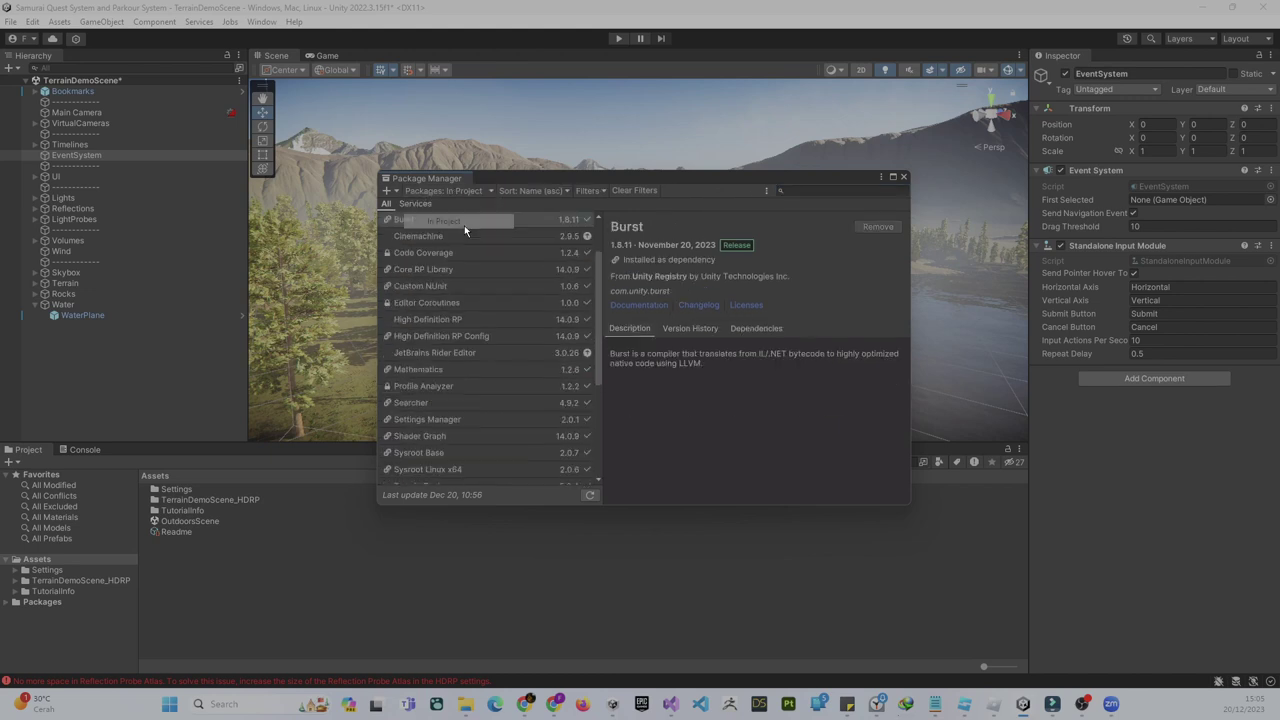
- Show the details of the installed Terrain Tools 5.0.4 package
scroll(534, 425, "down", 5)
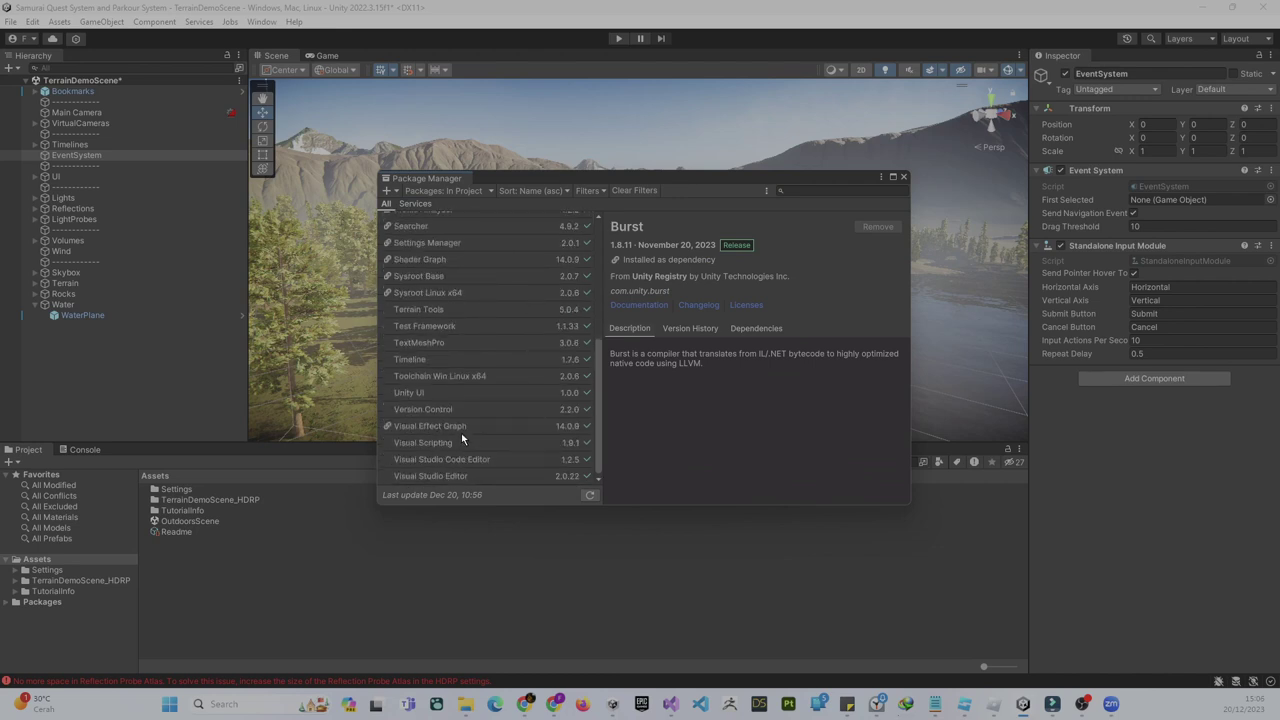
scroll(453, 350, "up", 2)
scroll(453, 349, "up", 2)
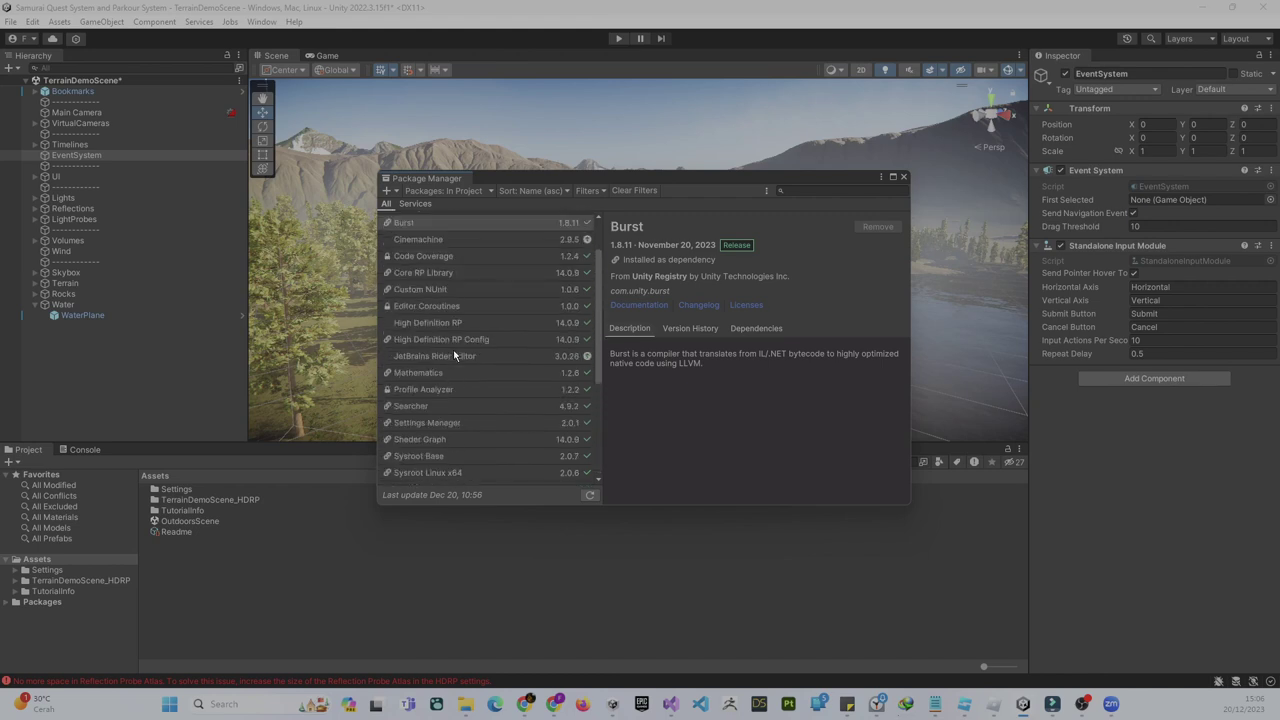
scroll(453, 349, "up", 3)
scroll(453, 355, "down", 2)
scroll(461, 366, "down", 2)
scroll(461, 365, "down", 1)
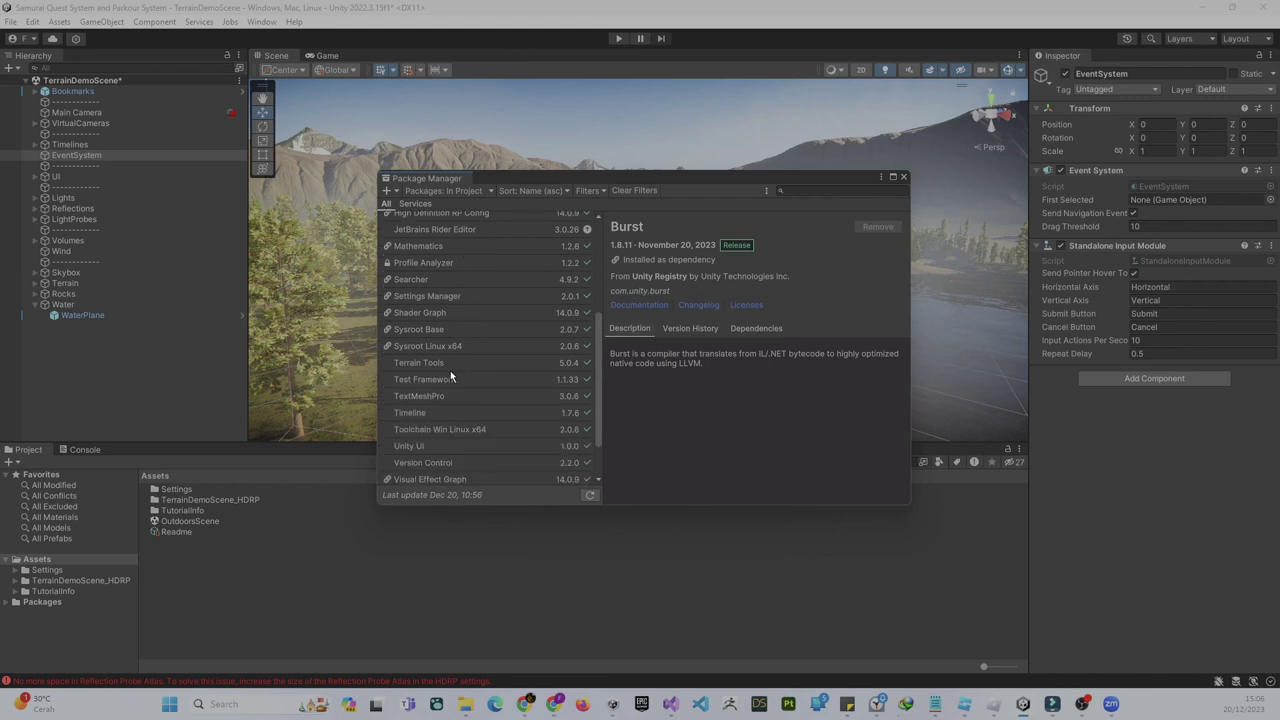
left_click(395, 365)
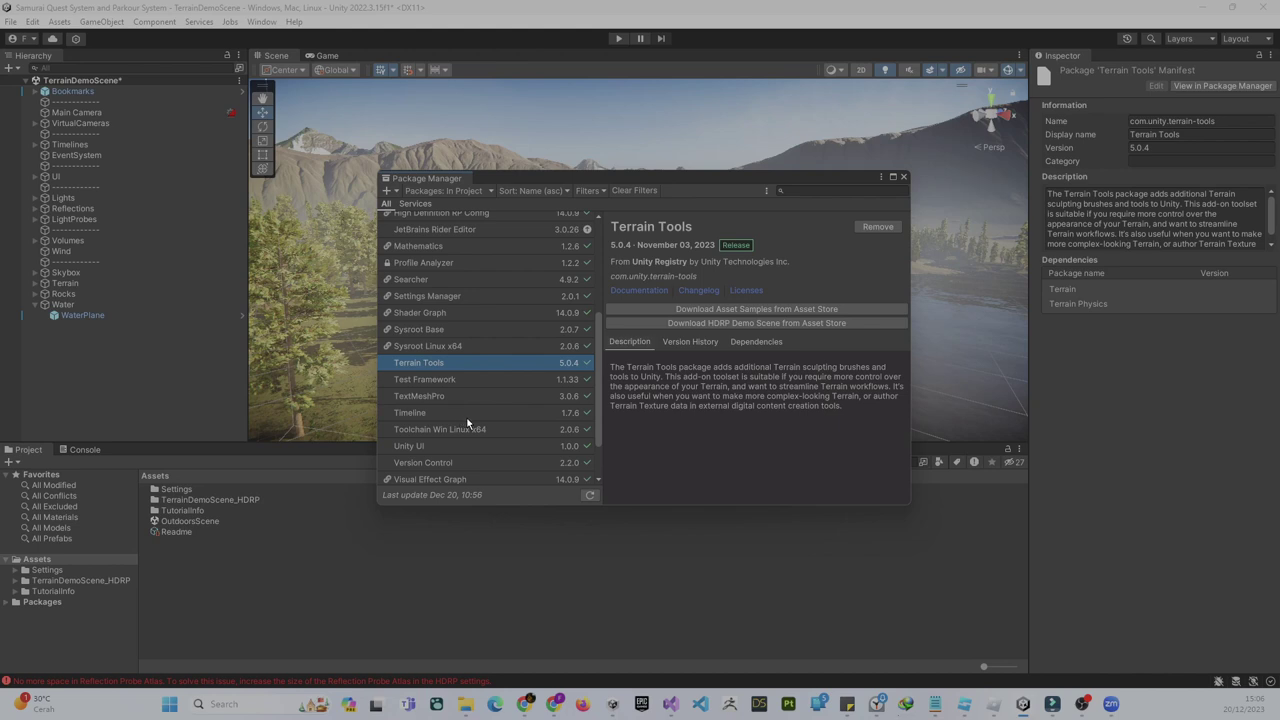
scroll(472, 441, "down", 2)
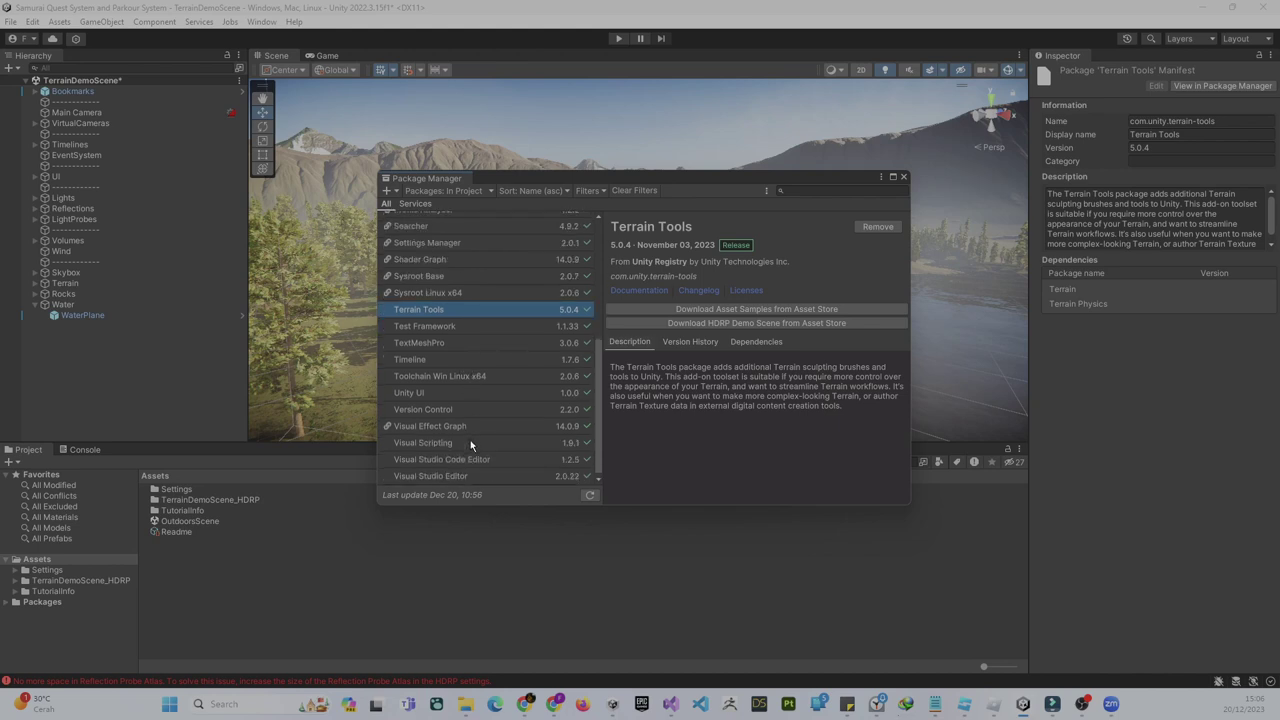
scroll(470, 444, "up", 4)
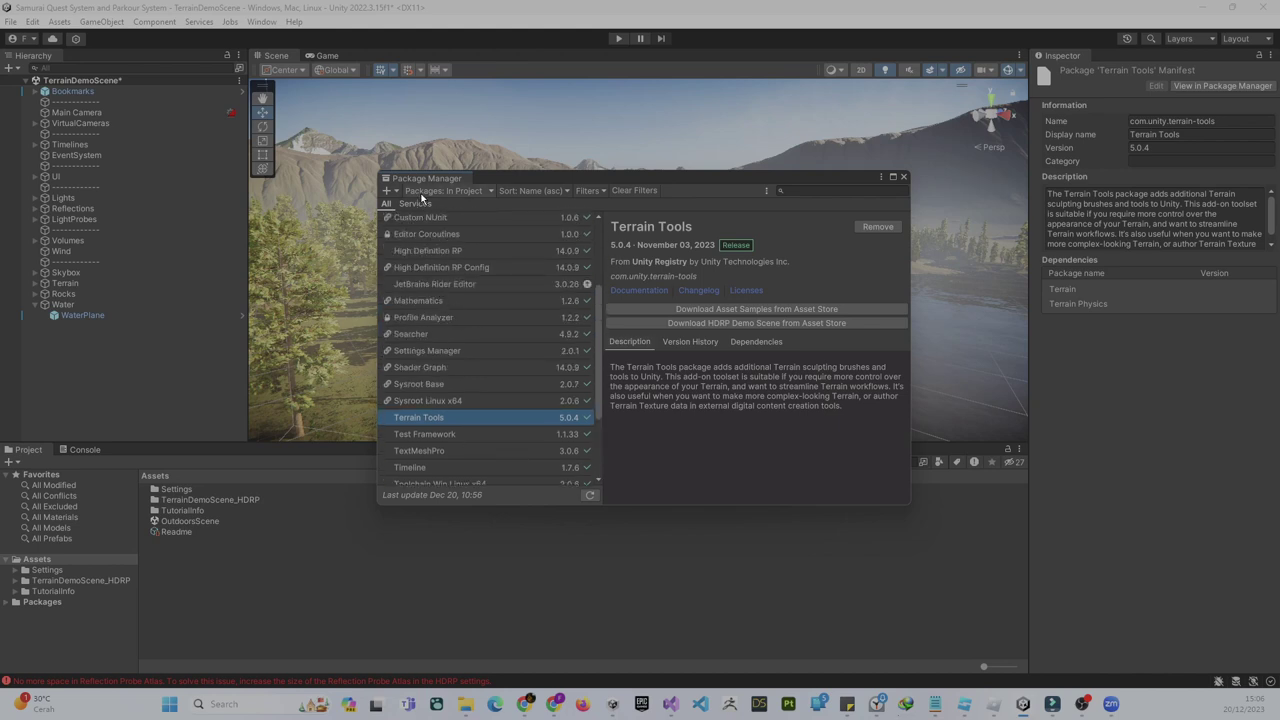
left_click(458, 192)
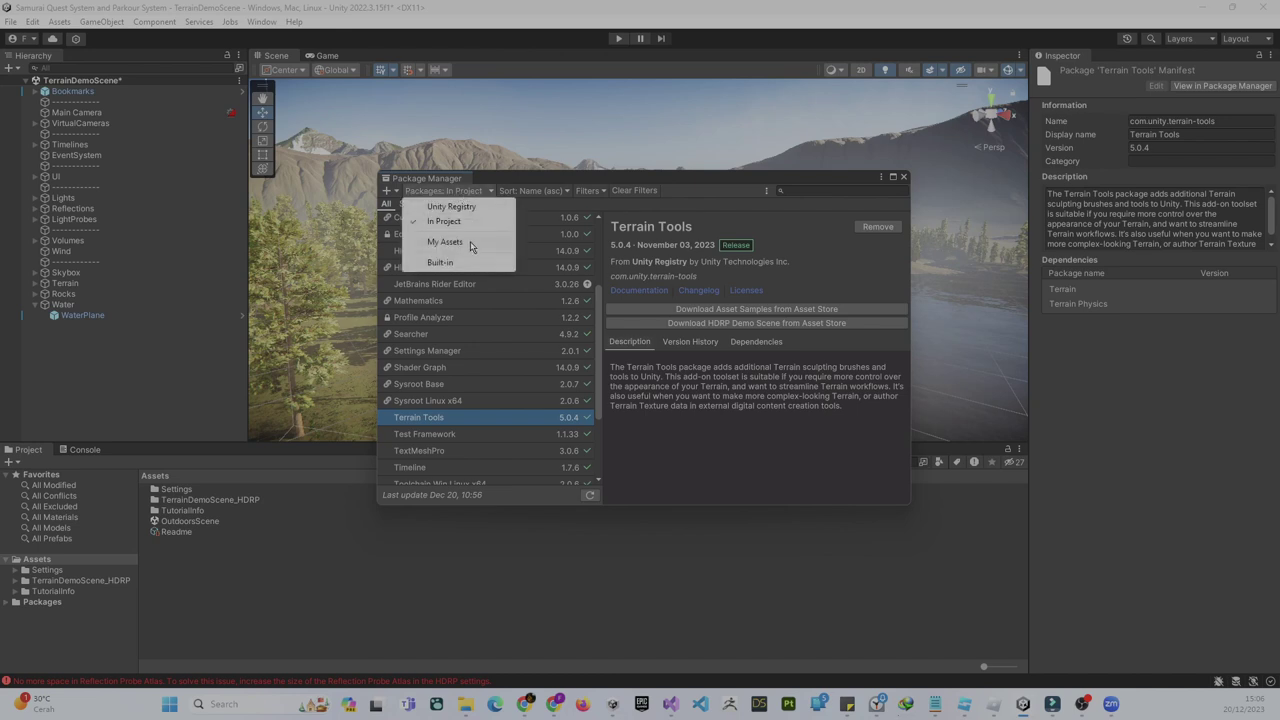
- Browse the package list under My Assets, then under Unity Registry
left_click(472, 246)
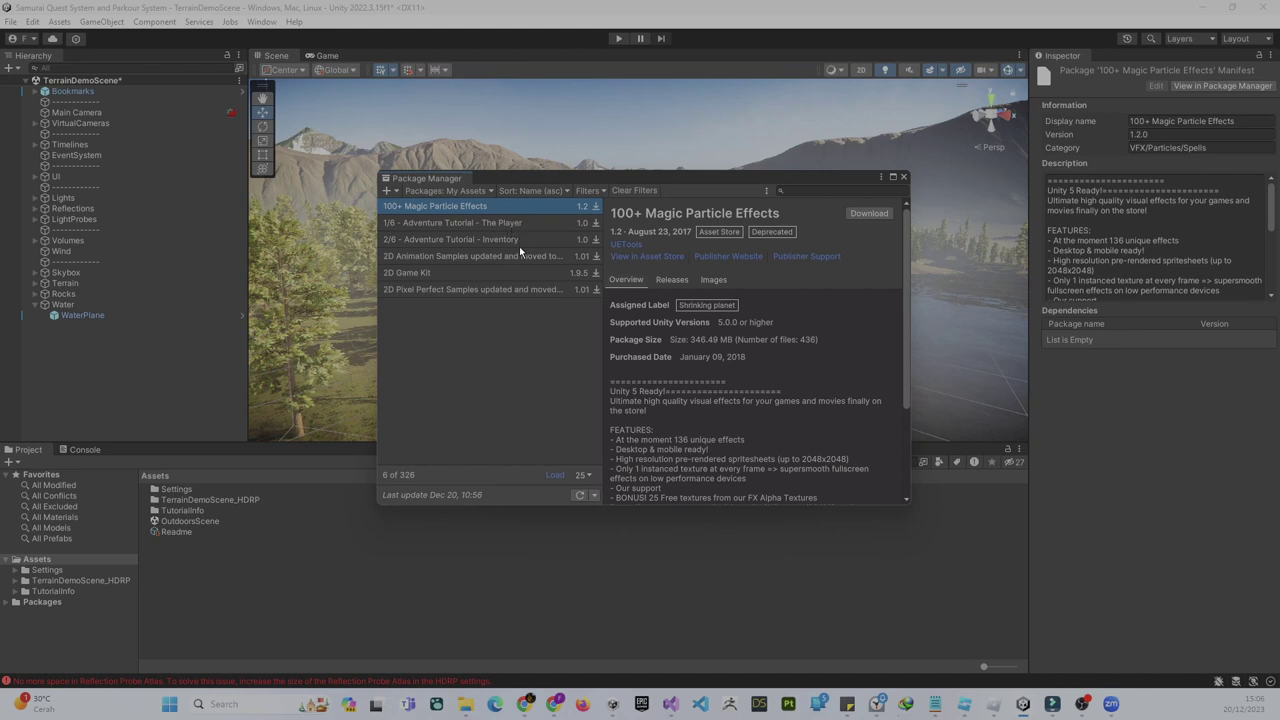
left_click(450, 190)
left_click(445, 206)
scroll(506, 356, "down", 3)
scroll(512, 400, "down", 2)
scroll(516, 477, "up", 1)
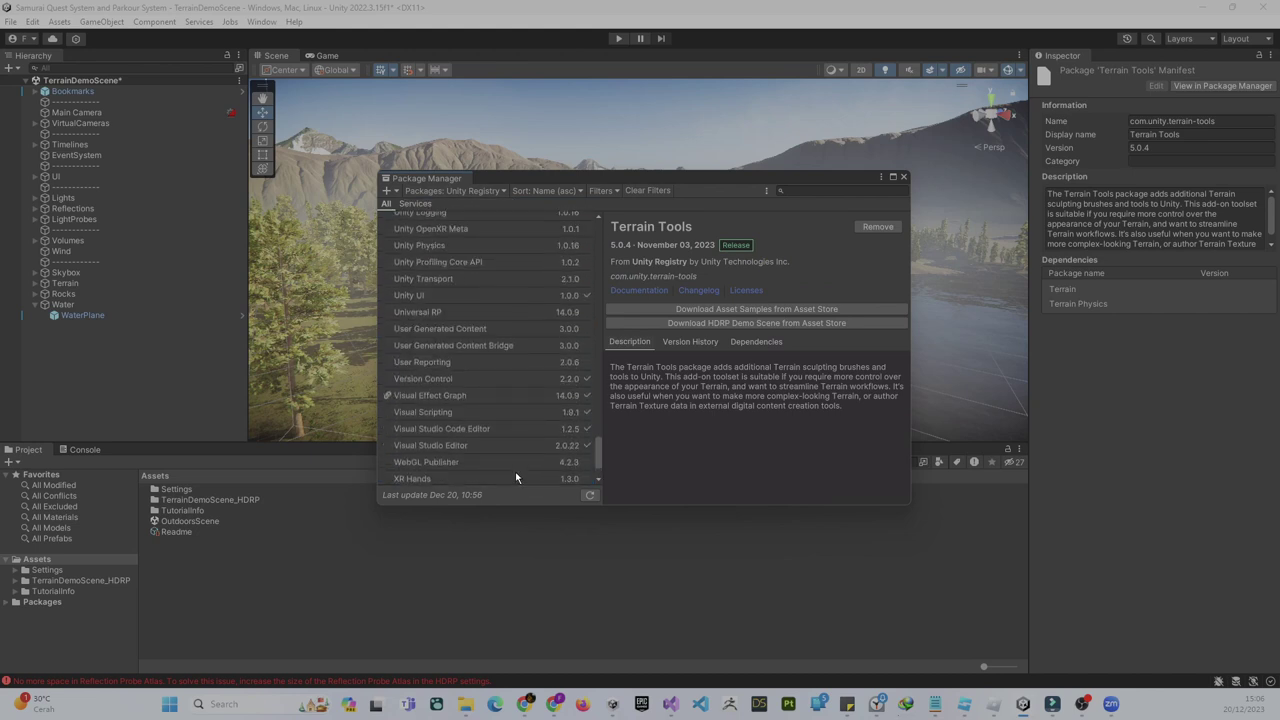
scroll(515, 463, "up", 2)
scroll(515, 459, "up", 2)
scroll(514, 452, "up", 3)
scroll(515, 457, "up", 2)
scroll(515, 457, "up", 3)
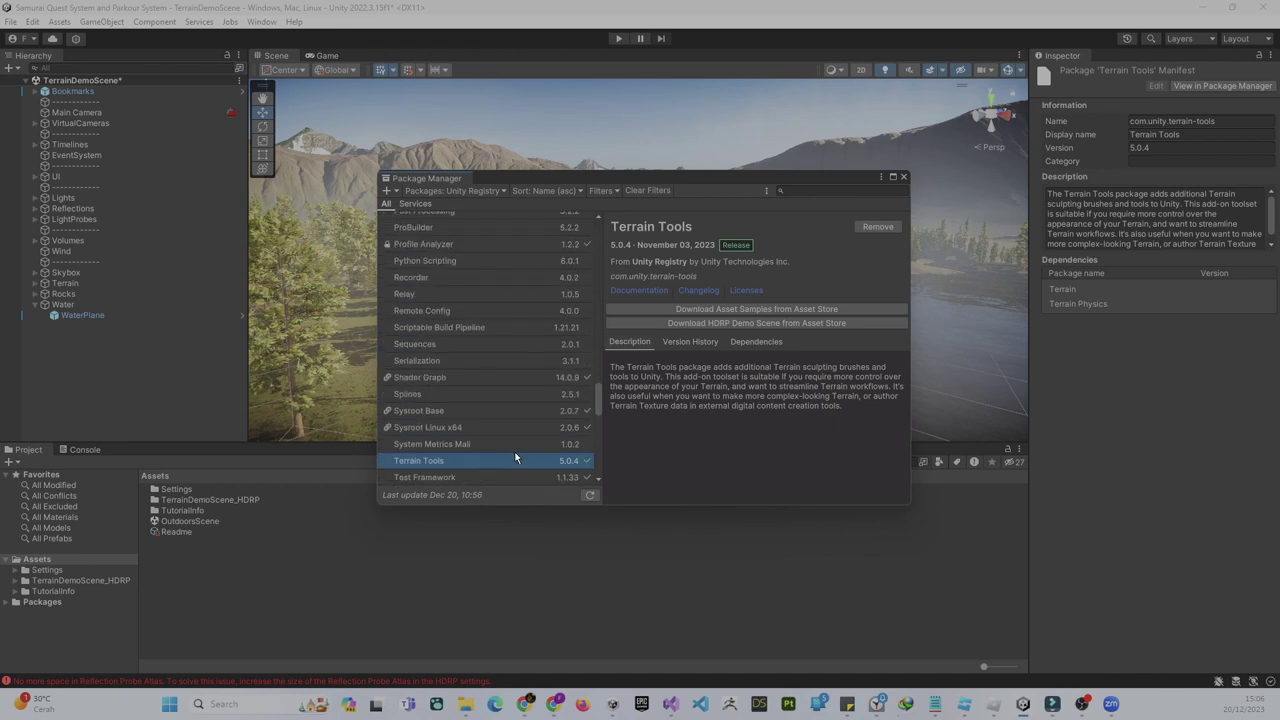
scroll(516, 457, "up", 1)
scroll(516, 457, "up", 1)
scroll(516, 457, "up", 2)
scroll(516, 457, "up", 1)
scroll(516, 457, "up", 3)
scroll(490, 360, "up", 3)
scroll(465, 271, "up", 3)
- Switch the package source to My Assets, then back to In Project
left_click(450, 194)
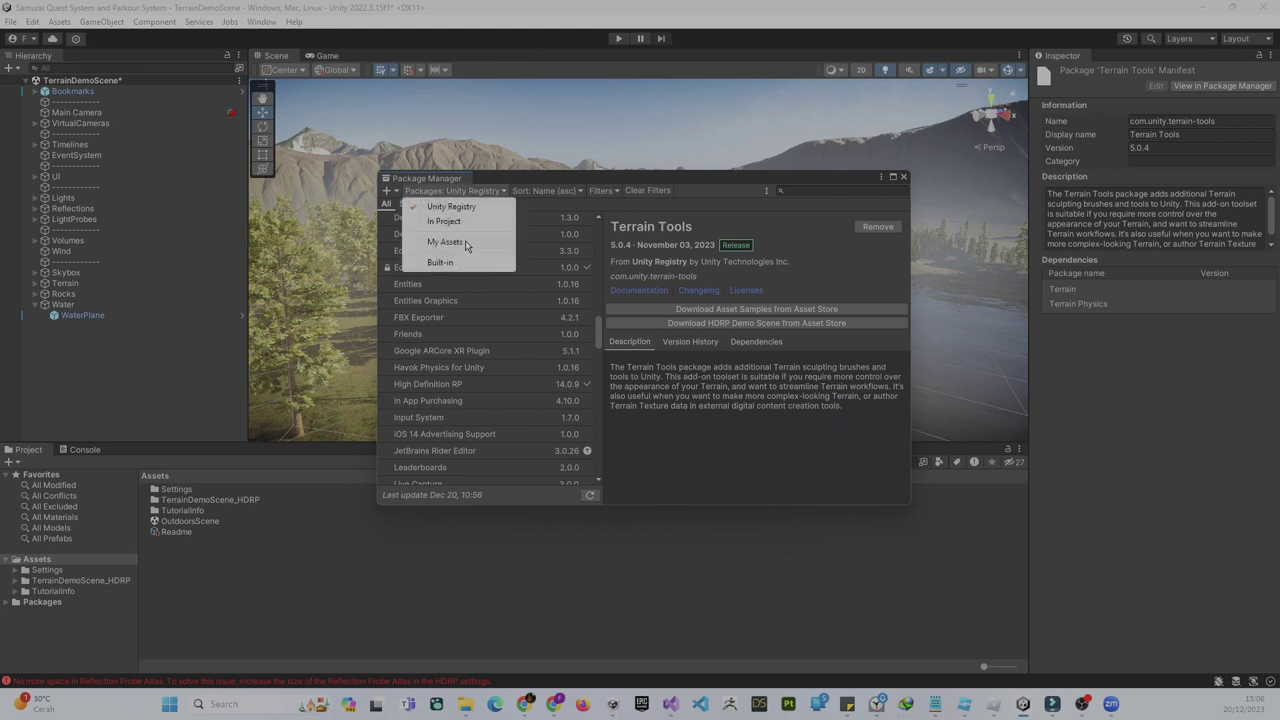
left_click(465, 242)
left_click(470, 191)
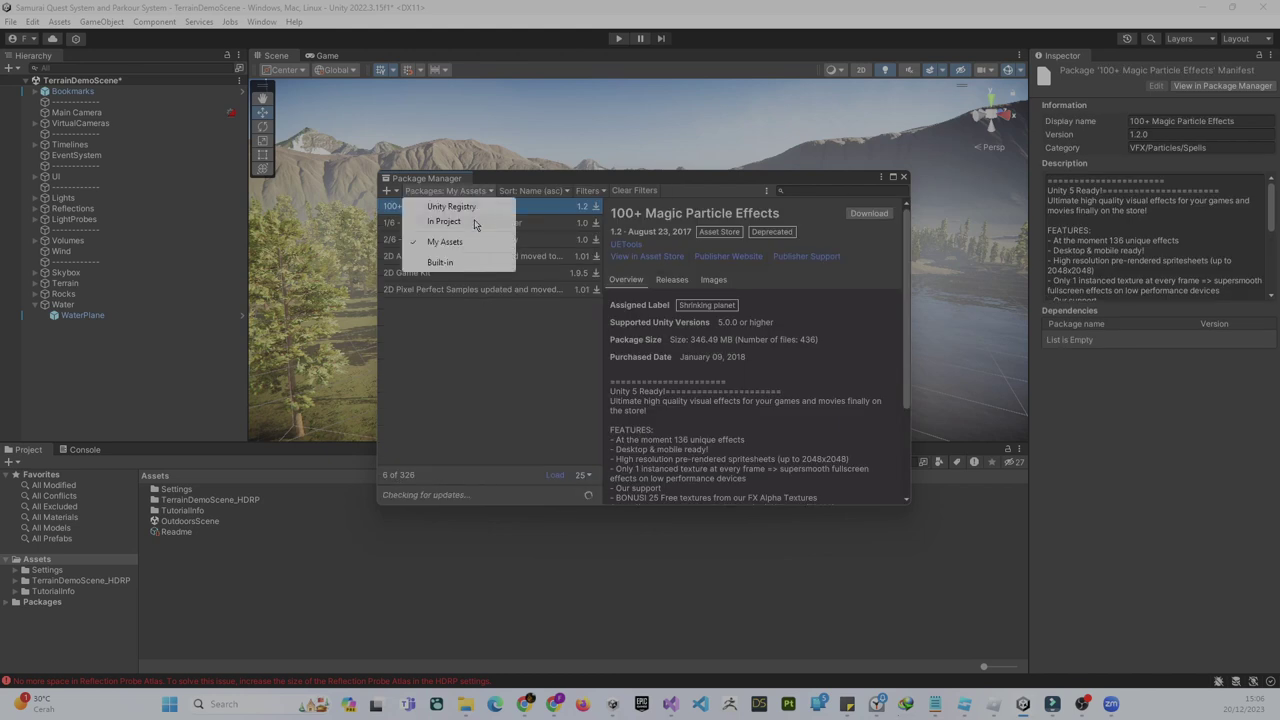
left_click(445, 221)
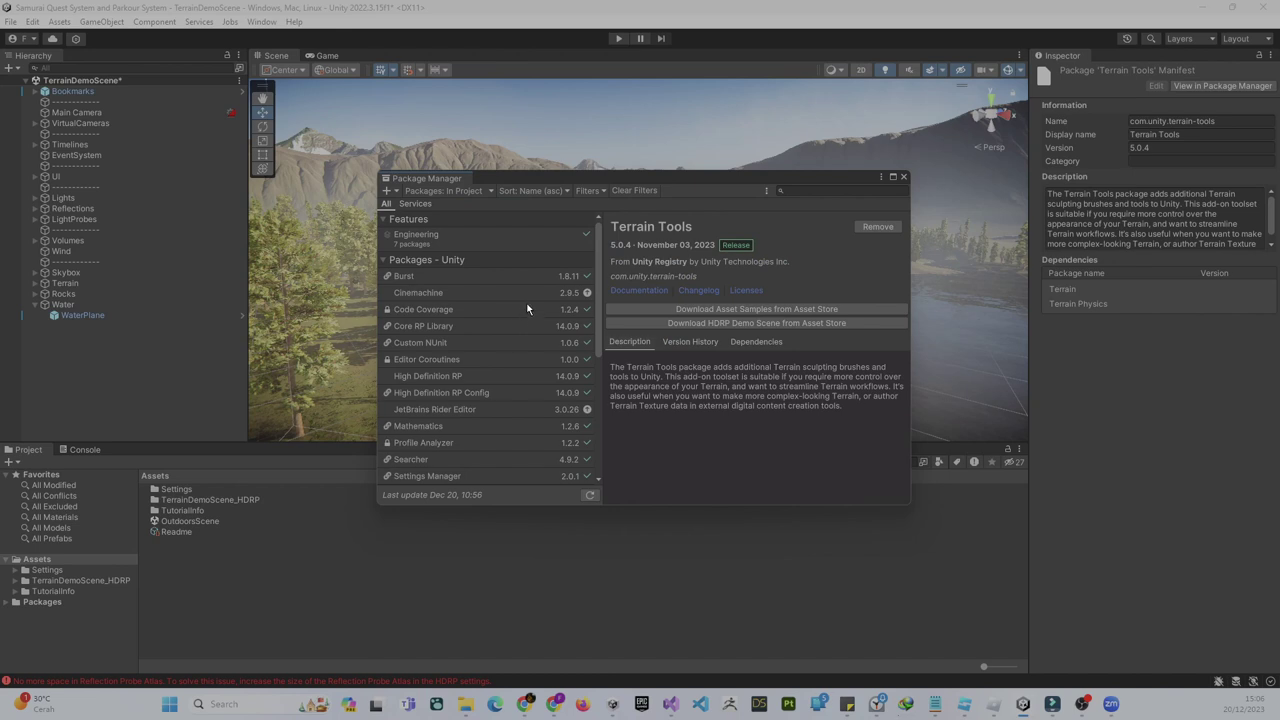
- View Cinemachine, then JetBrains Rider Editor 3.0.26 details with its available update
scroll(520, 310, "down", 2)
scroll(524, 313, "down", 3)
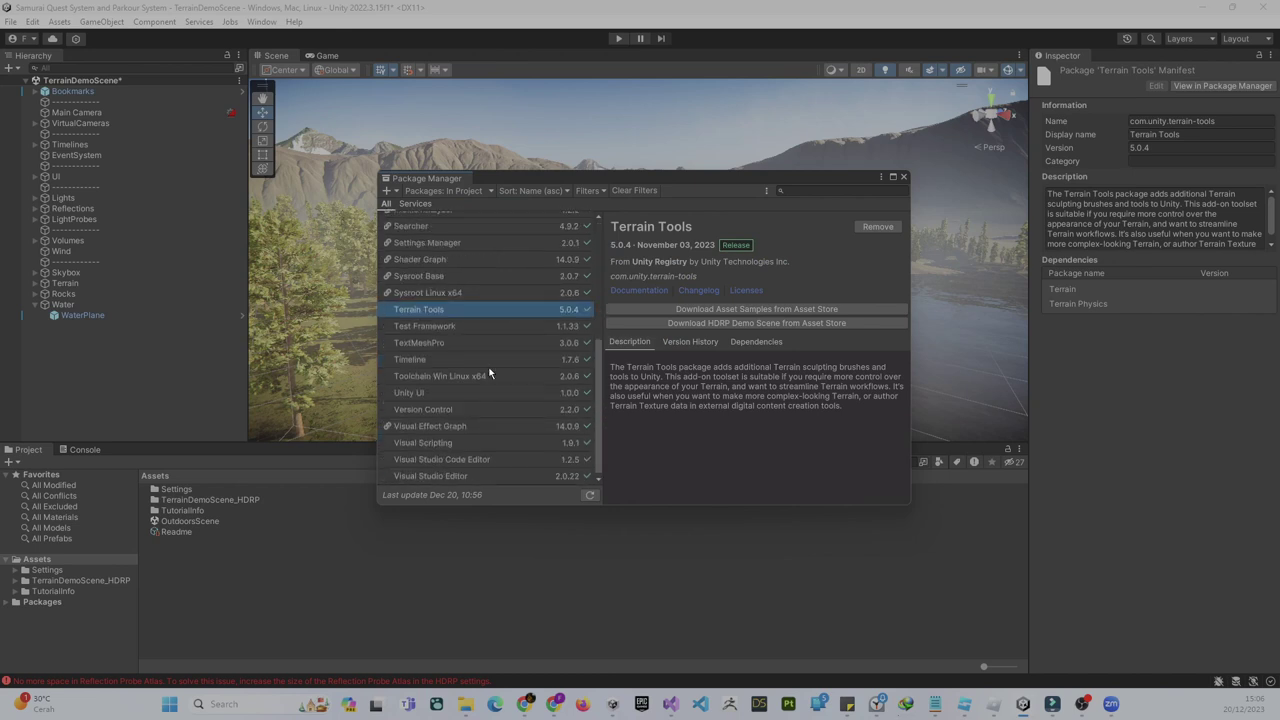
scroll(491, 326, "up", 5)
left_click(466, 291)
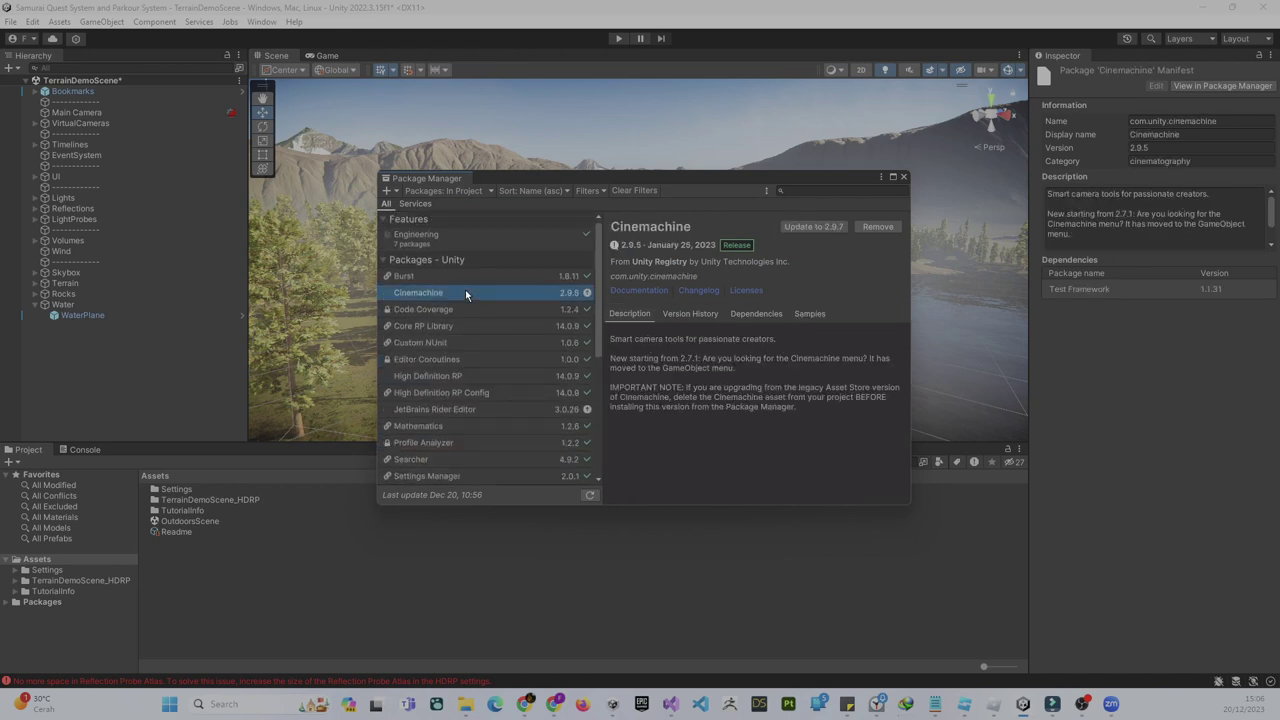
left_click(497, 410)
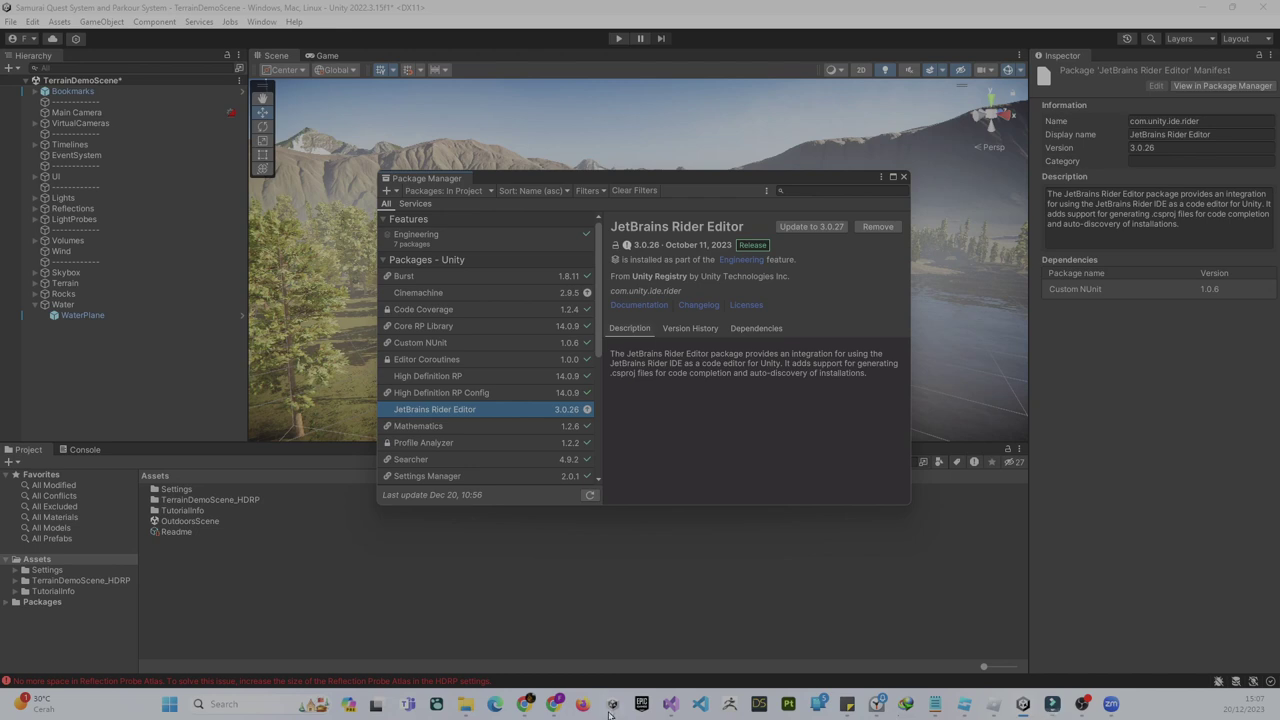
left_click(526, 706)
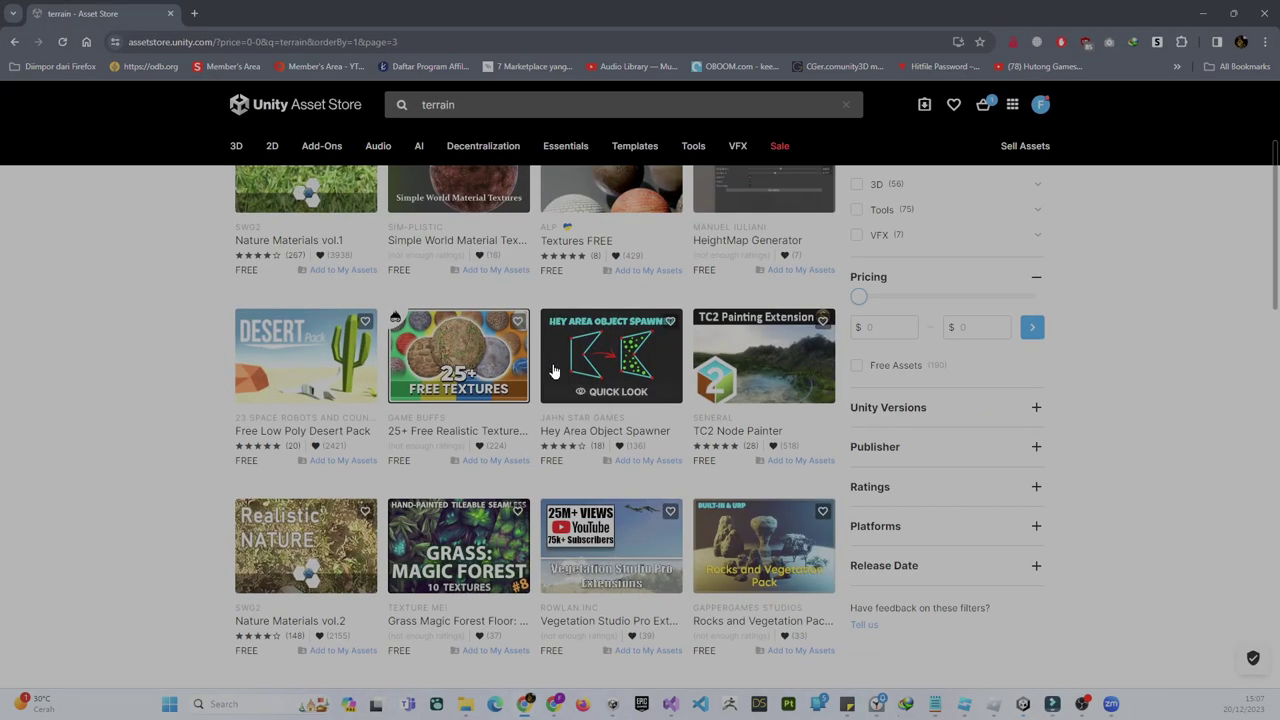
- Jump to page 3 of the free terrain search results in Chrome
scroll(530, 285, "up", 3)
scroll(530, 278, "down", 3)
scroll(540, 278, "down", 1)
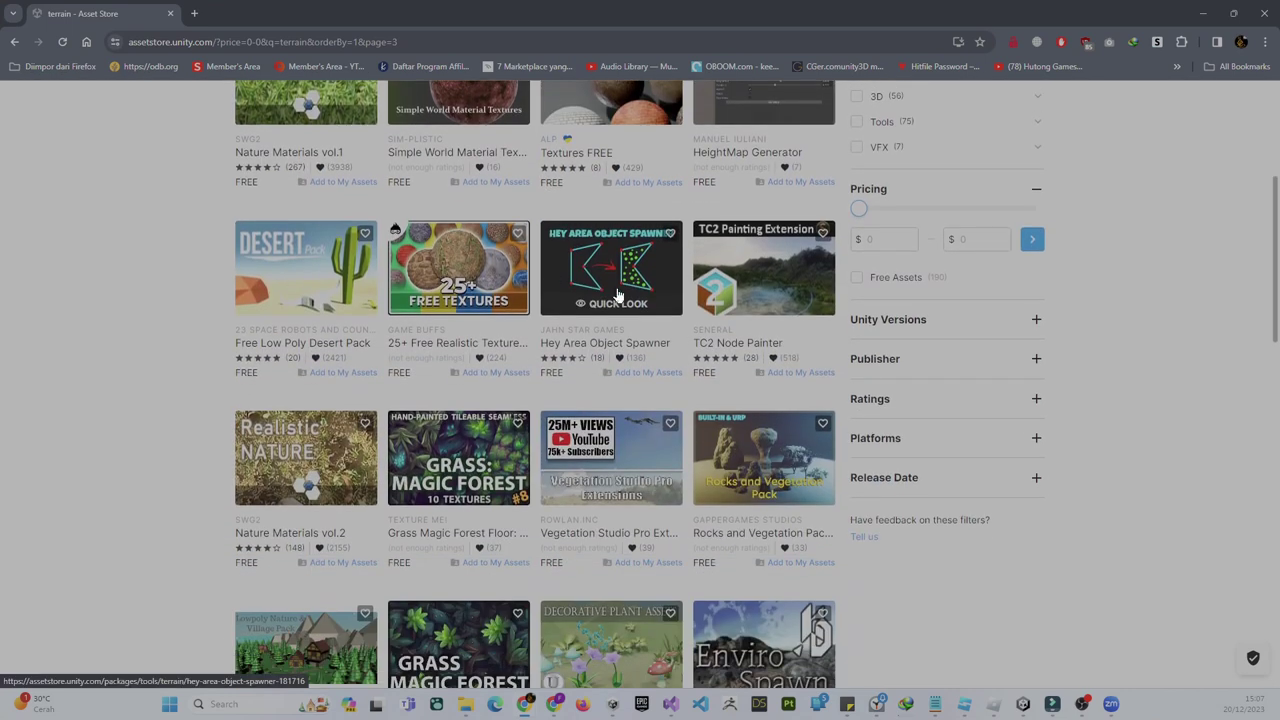
scroll(631, 334, "up", 2)
scroll(640, 340, "down", 1)
scroll(640, 350, "down", 3)
scroll(635, 360, "down", 3)
scroll(633, 360, "down", 2)
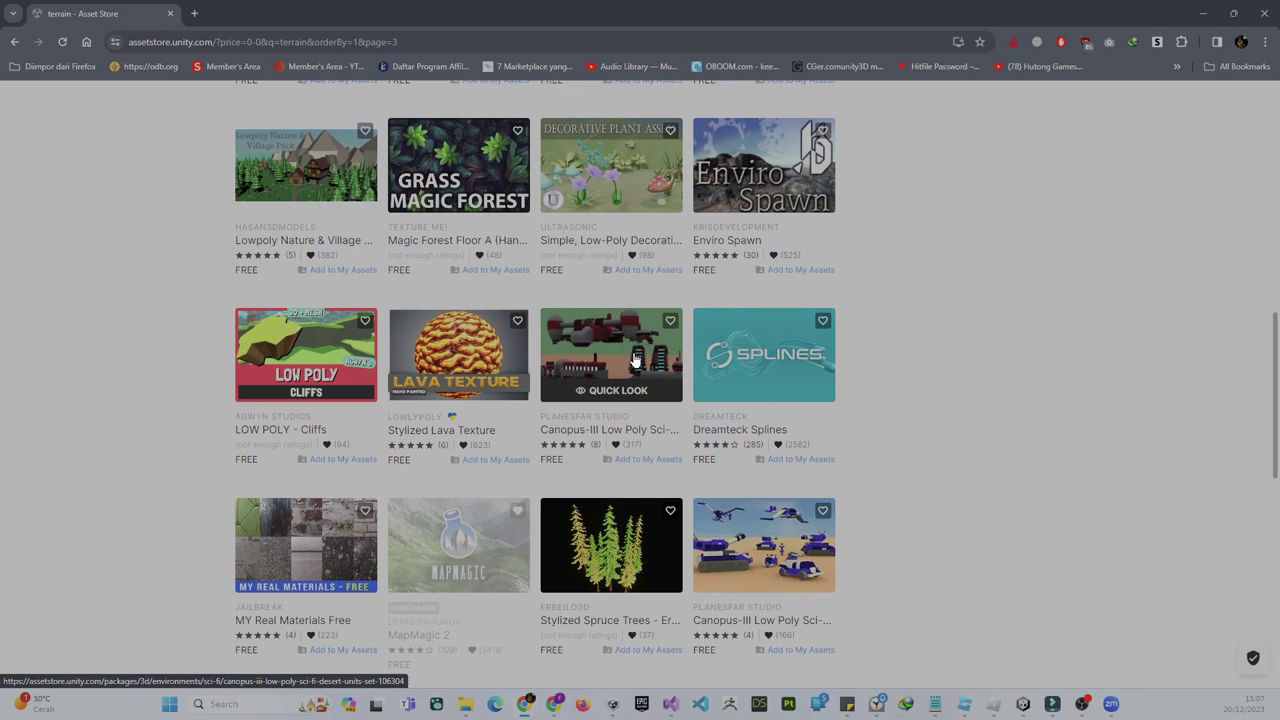
scroll(490, 560, "down", 1)
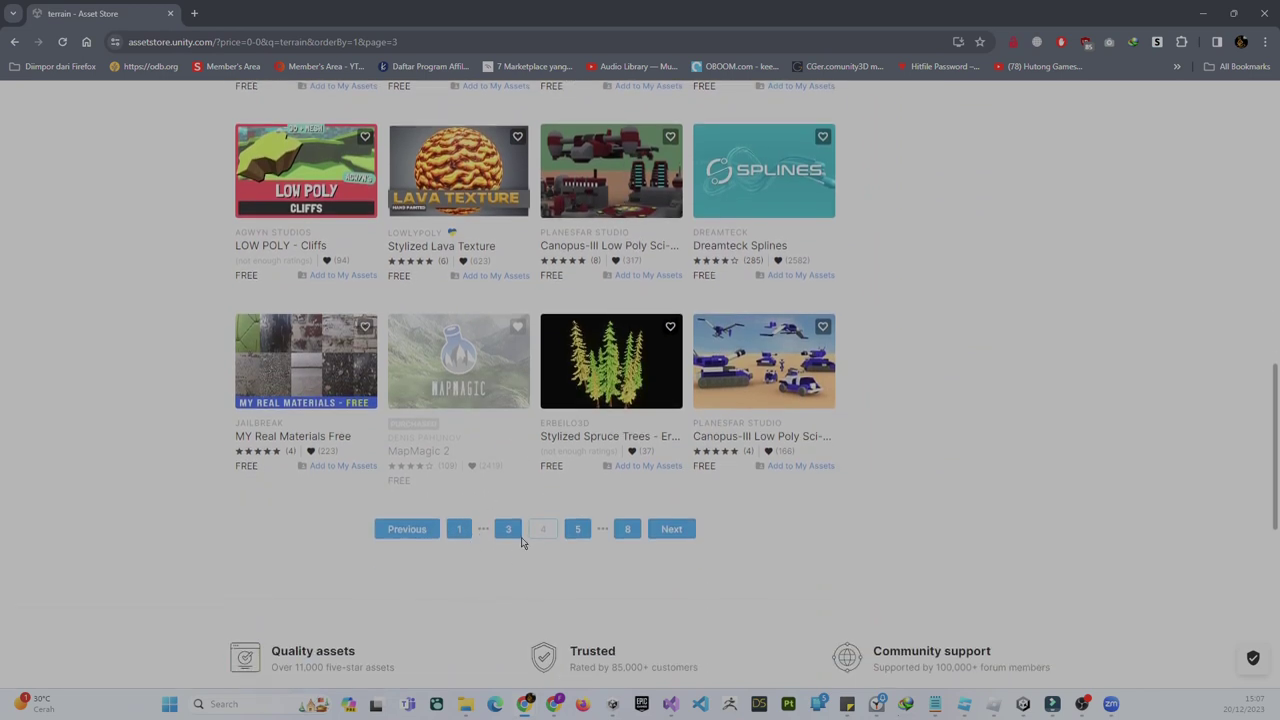
left_click(508, 529)
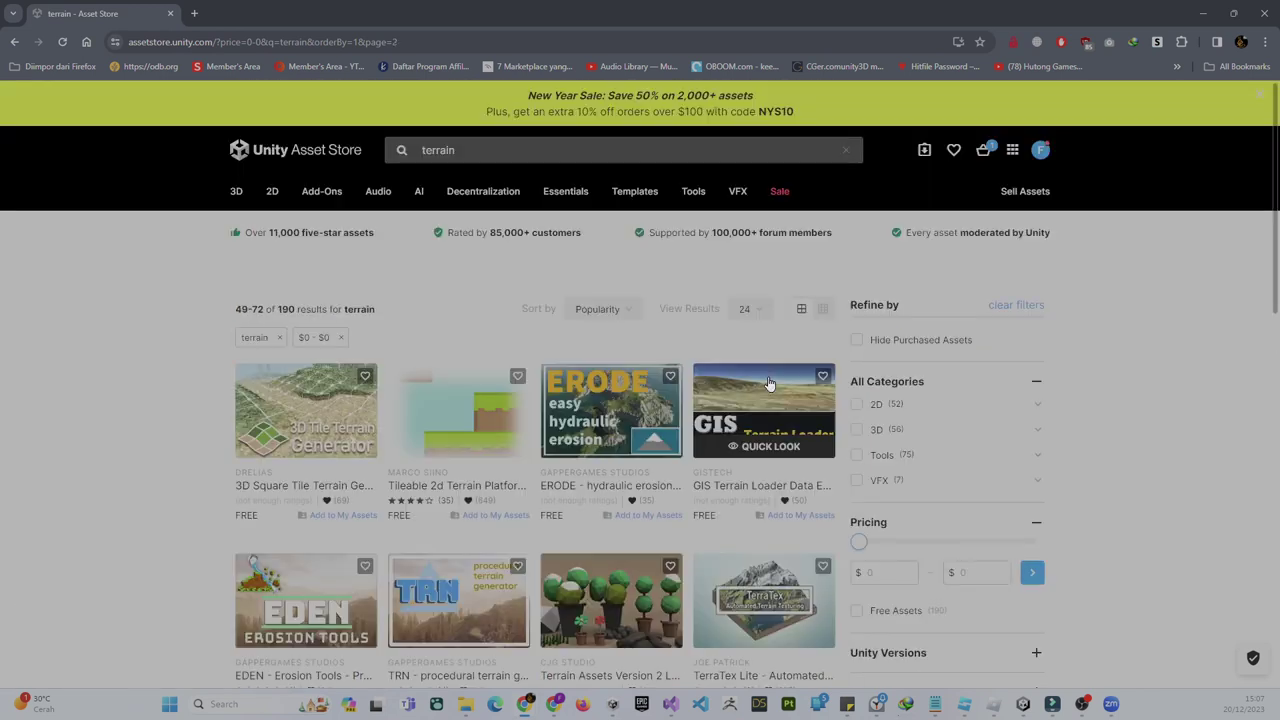
- Open the Digger - Advanced Operations asset page (free, 304.3 KB)
scroll(768, 382, "down", 2)
scroll(768, 382, "down", 3)
scroll(768, 382, "down", 4)
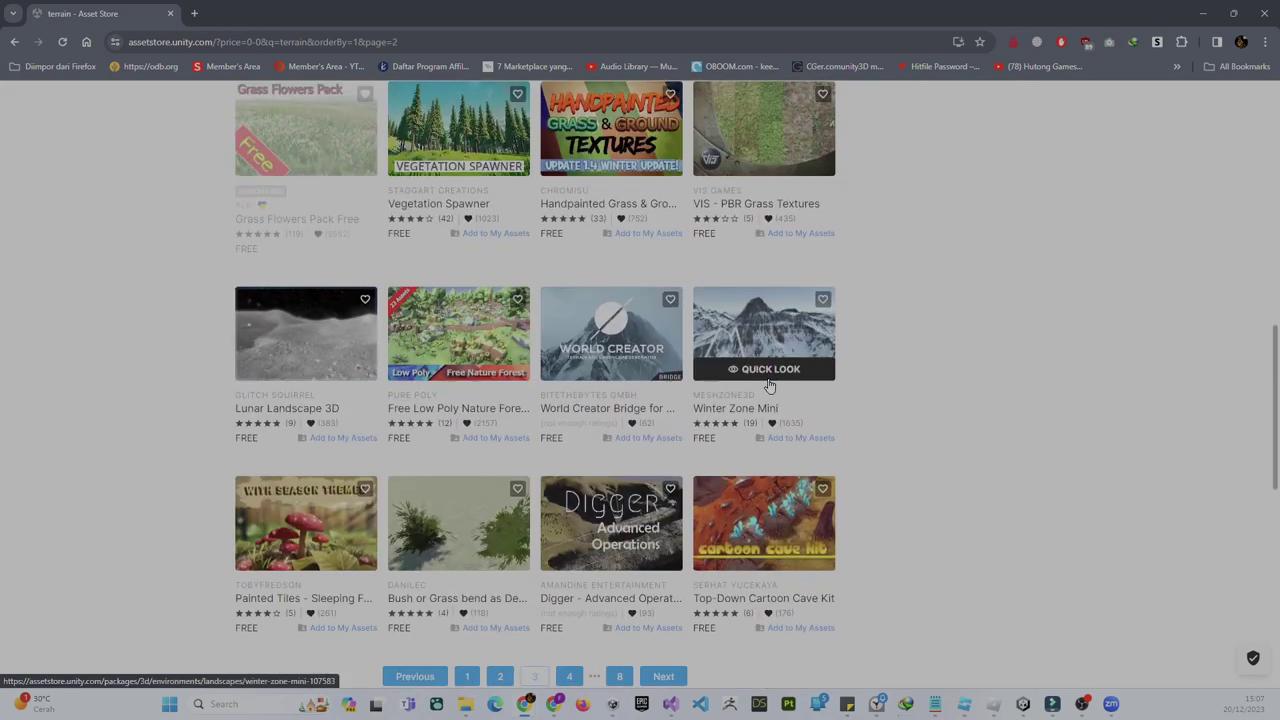
scroll(700, 385, "down", 1)
left_click(621, 385)
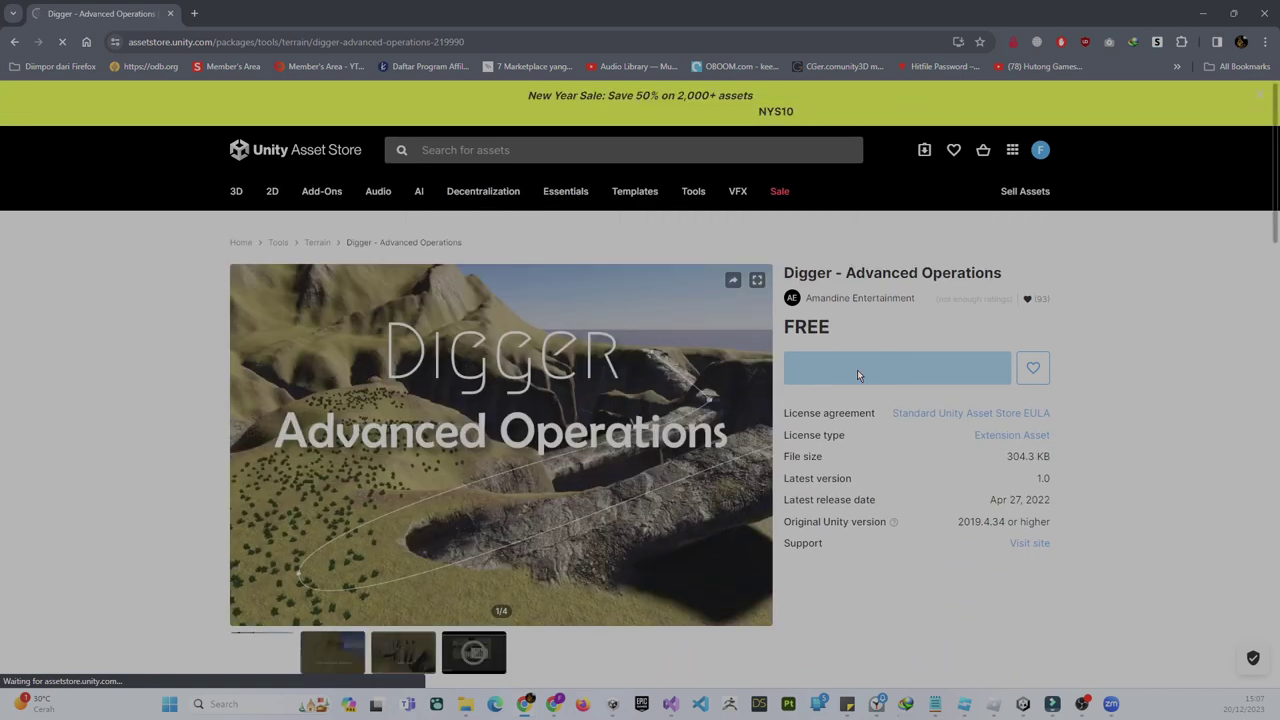
- Add Digger - Advanced Operations to My Assets, accept the Terms of Service, and open it in Unity
left_click(884, 451)
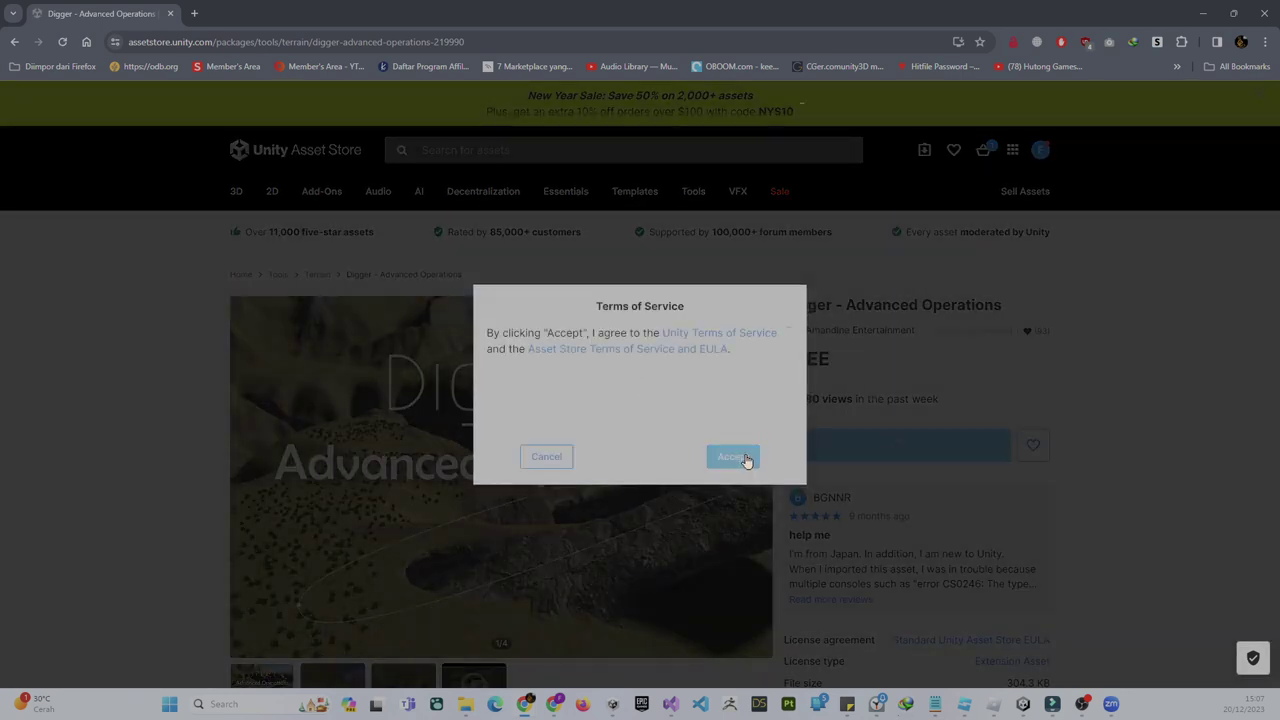
left_click(745, 459)
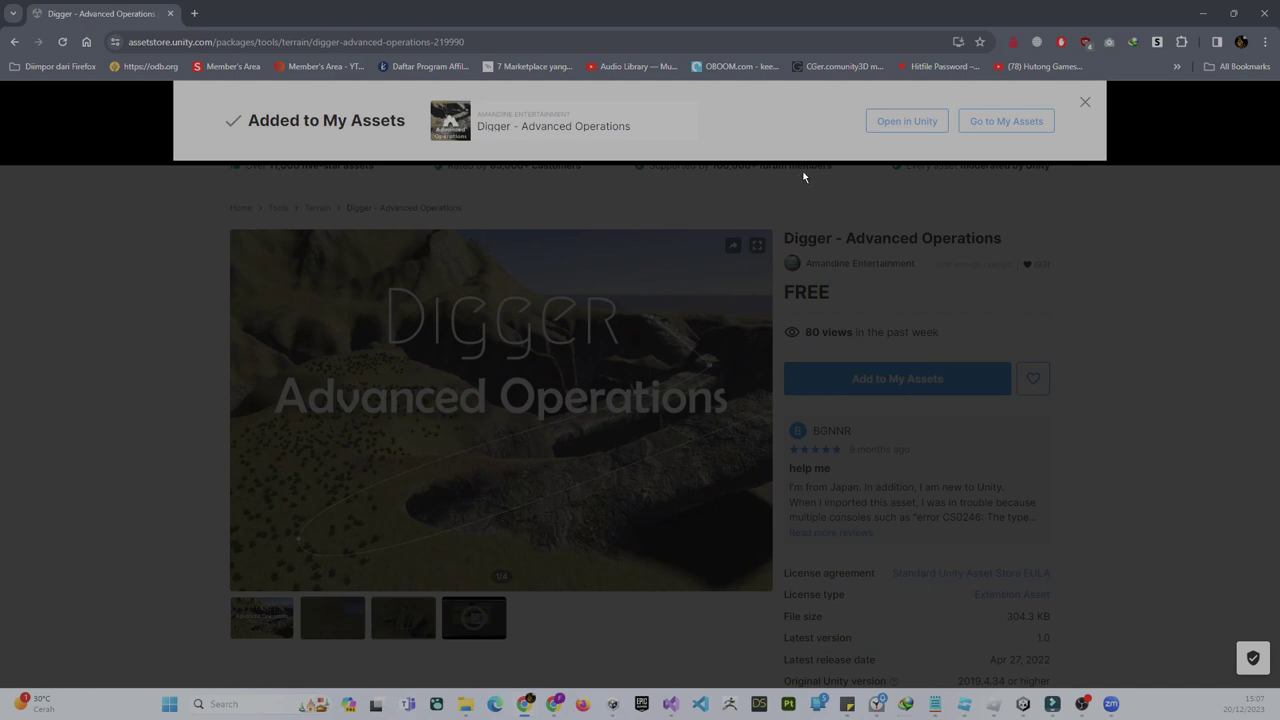
left_click(905, 125)
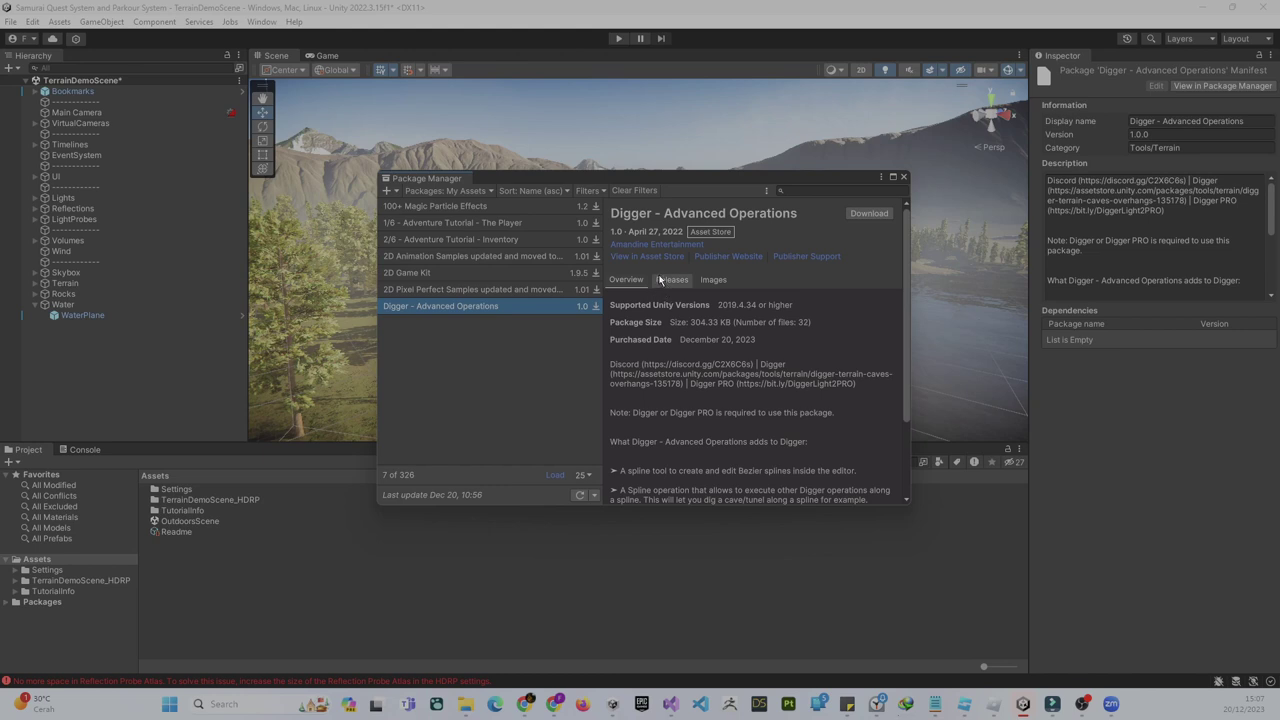
- Dismiss the Added to My Assets banner, minimize Chrome, and close Unity's Package Manager
mouse_move(527, 708)
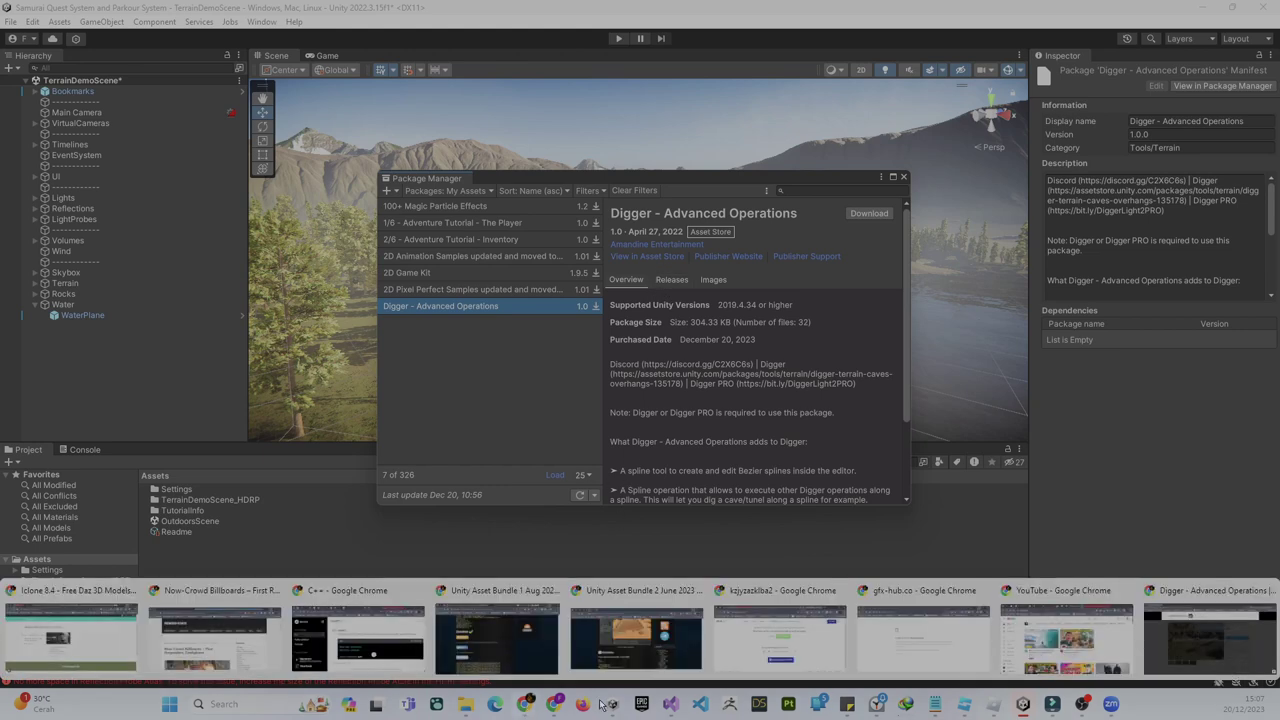
left_click(1205, 625)
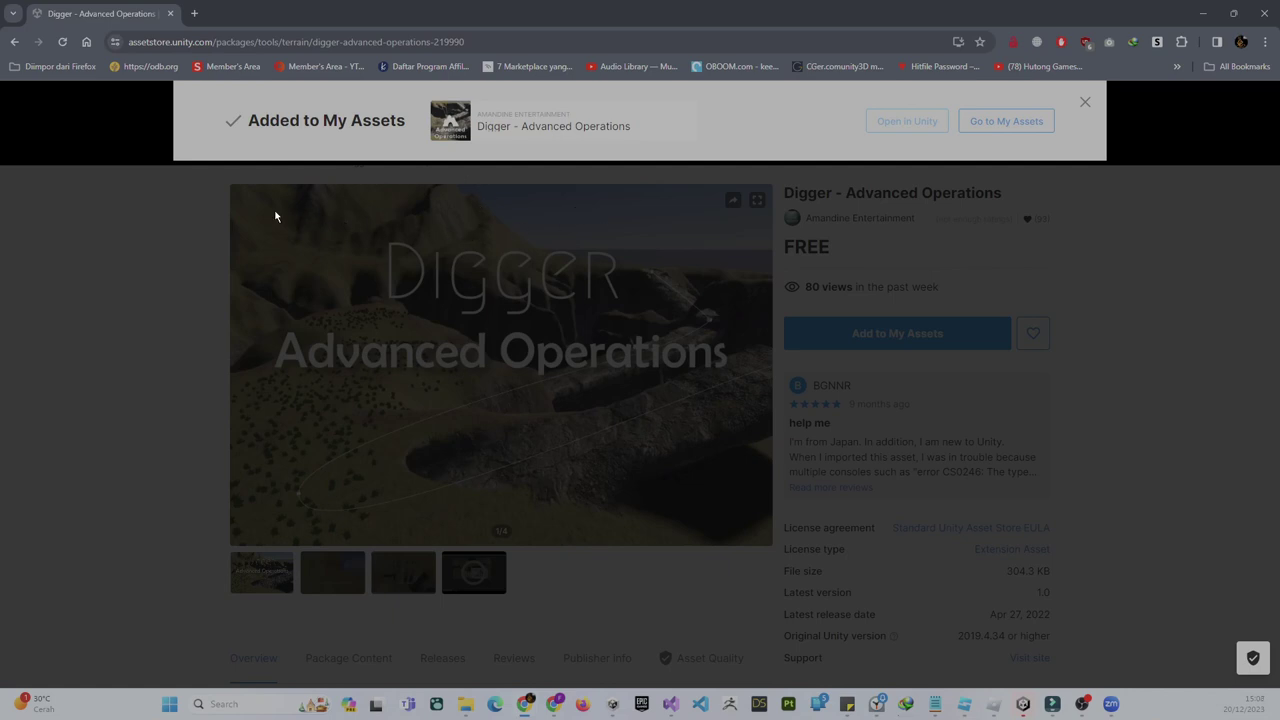
left_click(591, 217)
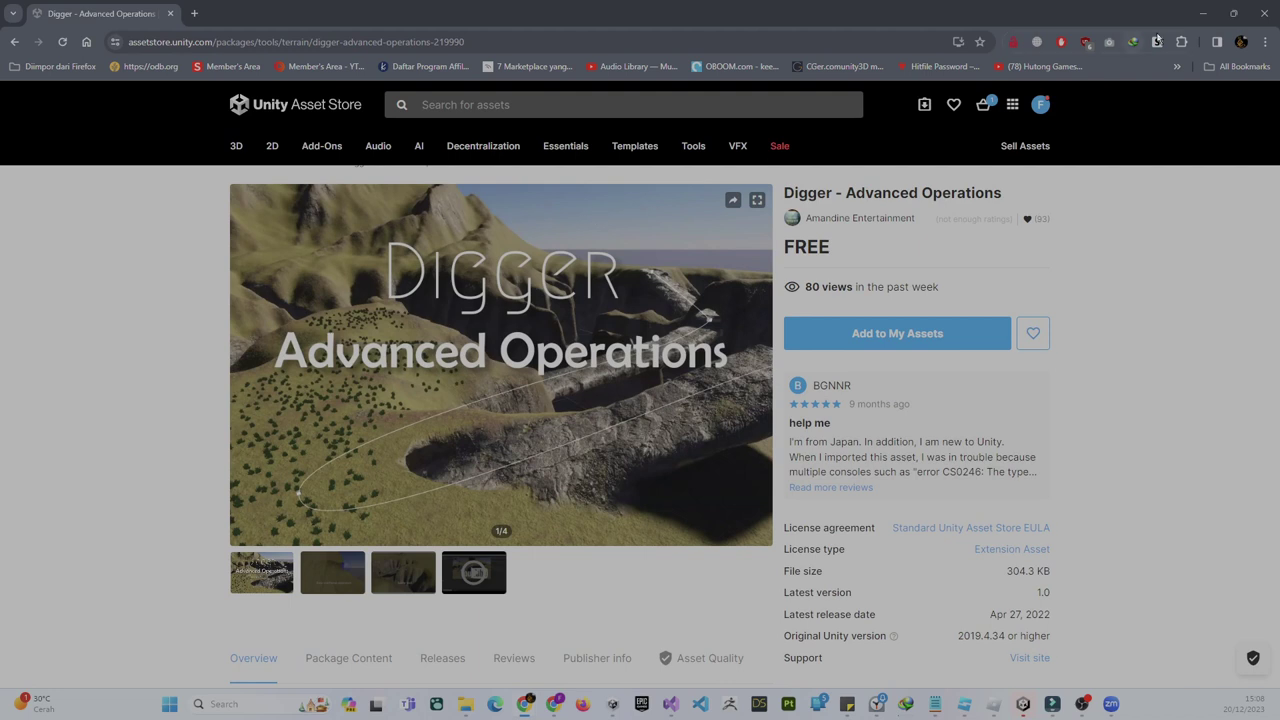
left_click(1203, 13)
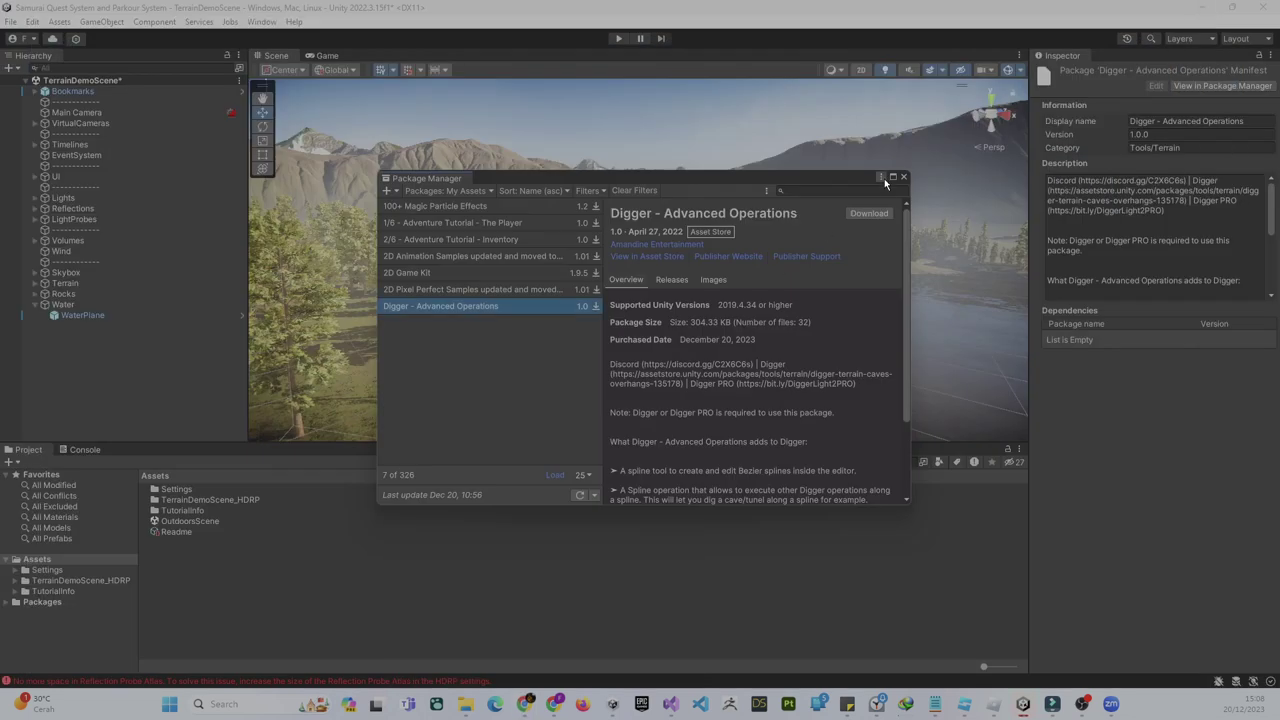
left_click(902, 178)
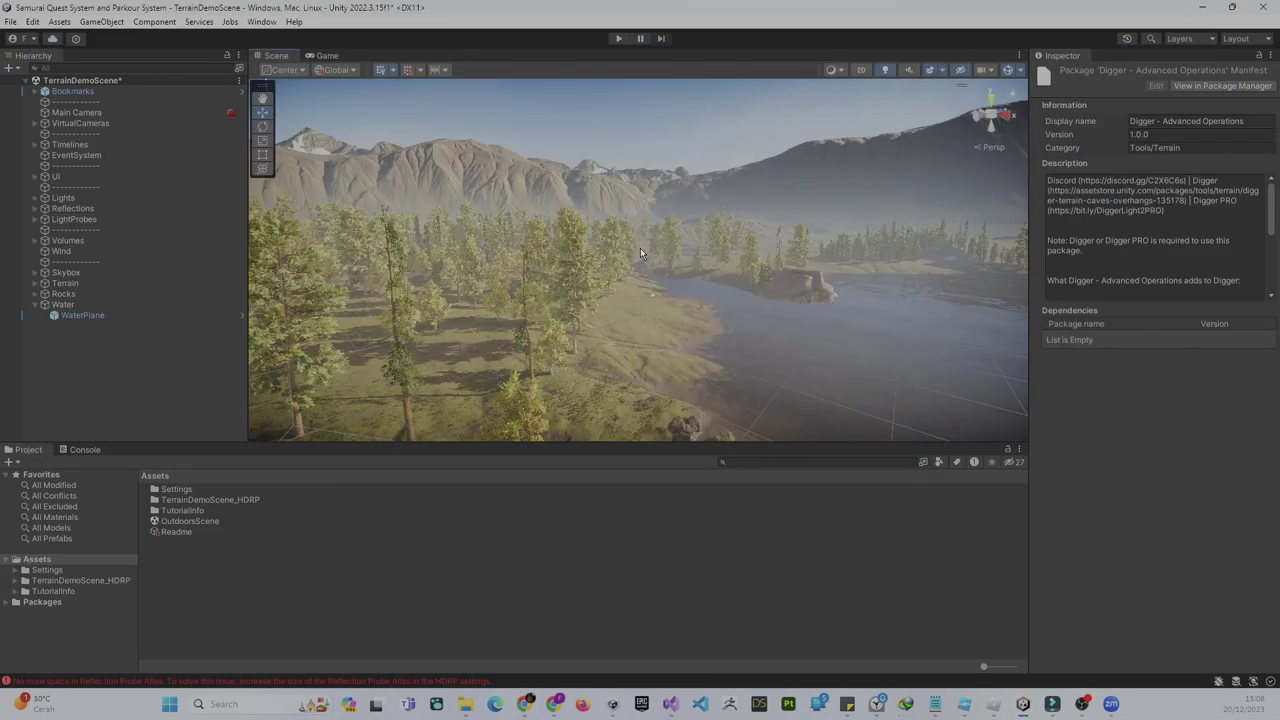